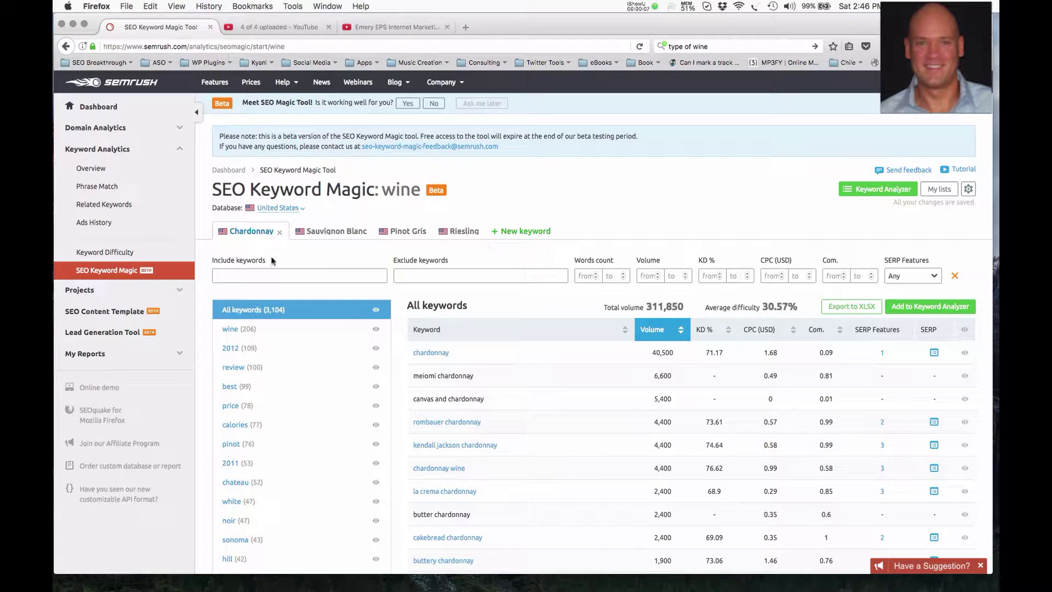
Highlight the top keyword 'chardonnay' and its 40,500 search volume, then clear the selection
{"action": "left_click", "coordinate": [207, 231]}
{"action": "scroll", "coordinate": [395, 325], "scroll_direction": "down", "scroll_amount": 2}
{"action": "scroll", "coordinate": [395, 323], "scroll_direction": "down", "scroll_amount": 1}
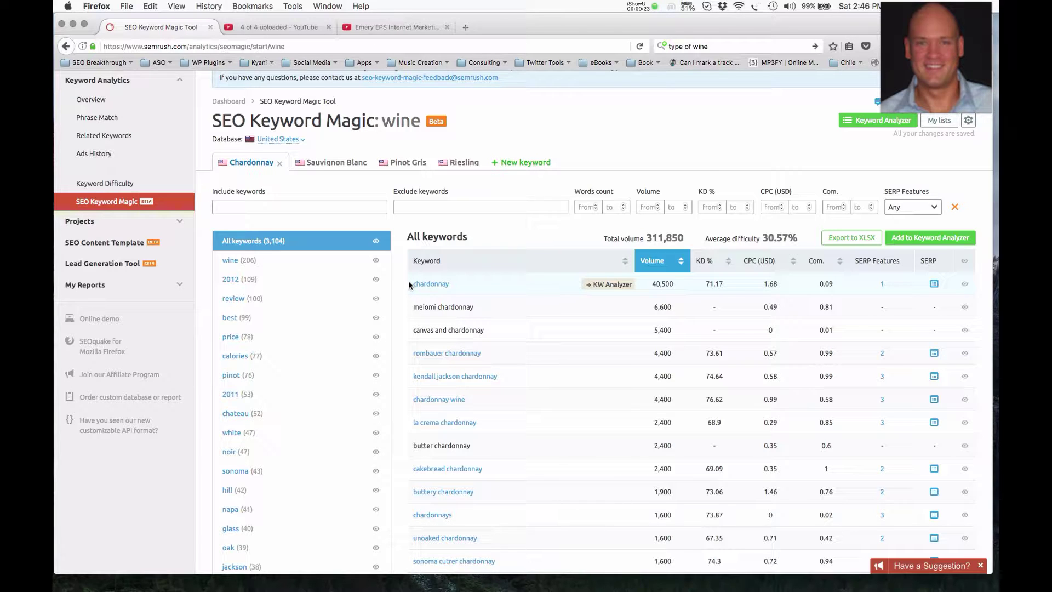
{"action": "scroll", "coordinate": [409, 284], "scroll_direction": "down", "scroll_amount": 1}
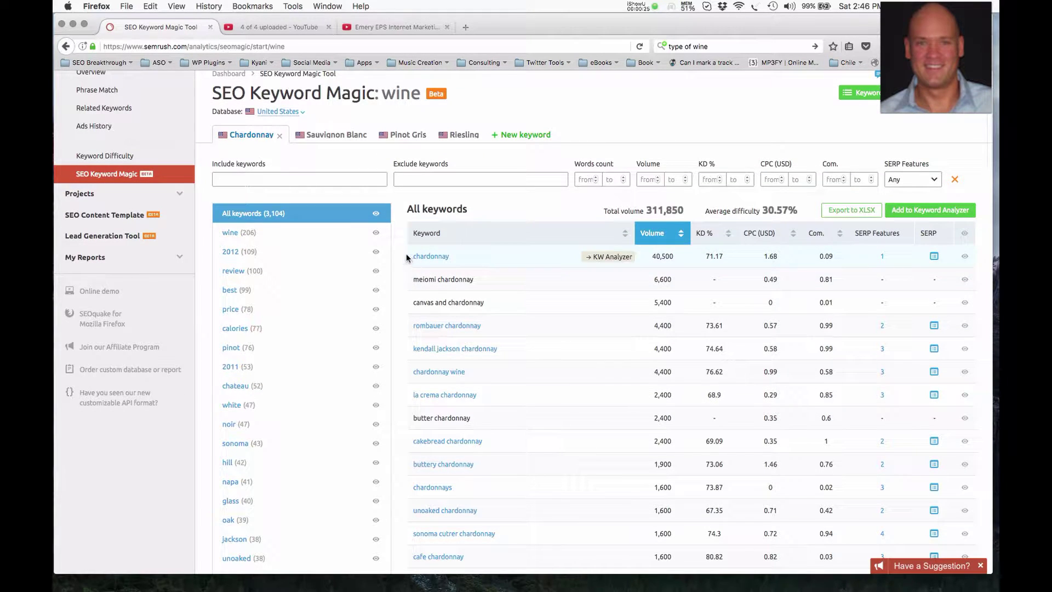
{"action": "left_click_drag", "start_coordinate": [406, 253], "coordinate": [450, 261]}
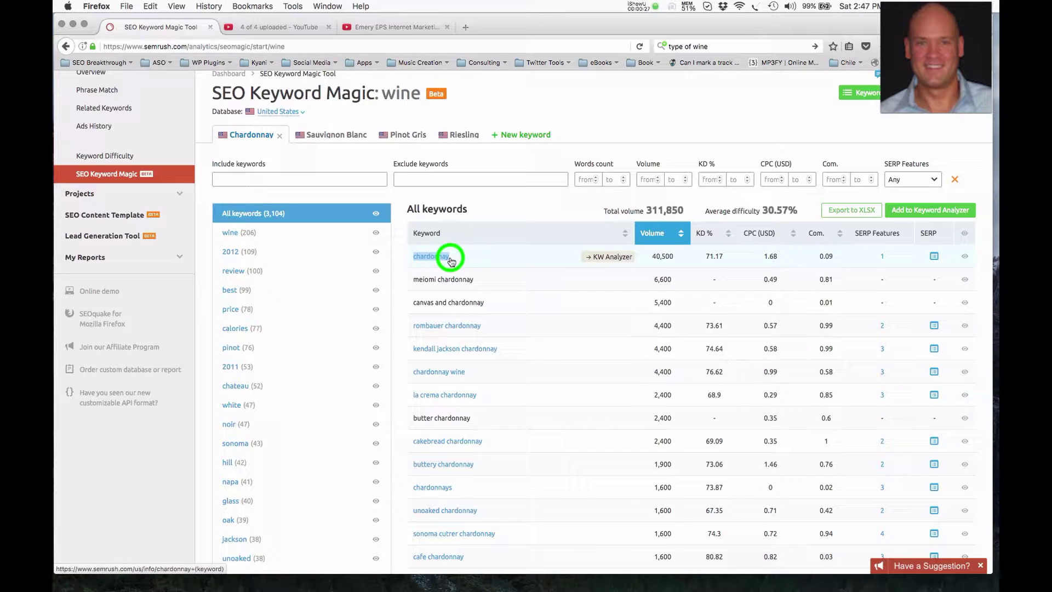
{"action": "left_click_drag", "start_coordinate": [650, 265], "coordinate": [678, 261]}
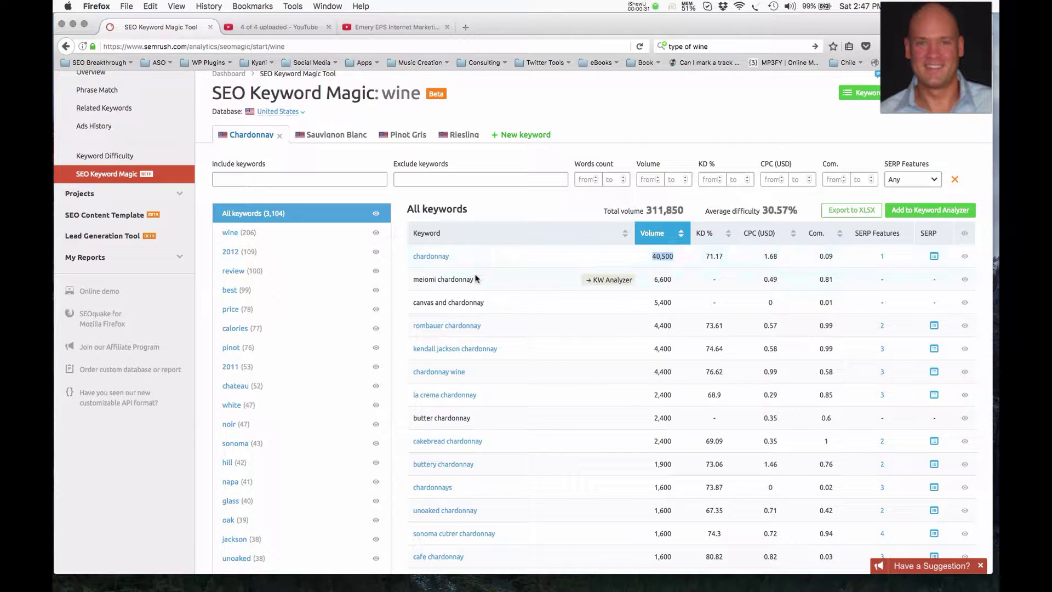
{"action": "left_click", "coordinate": [403, 258]}
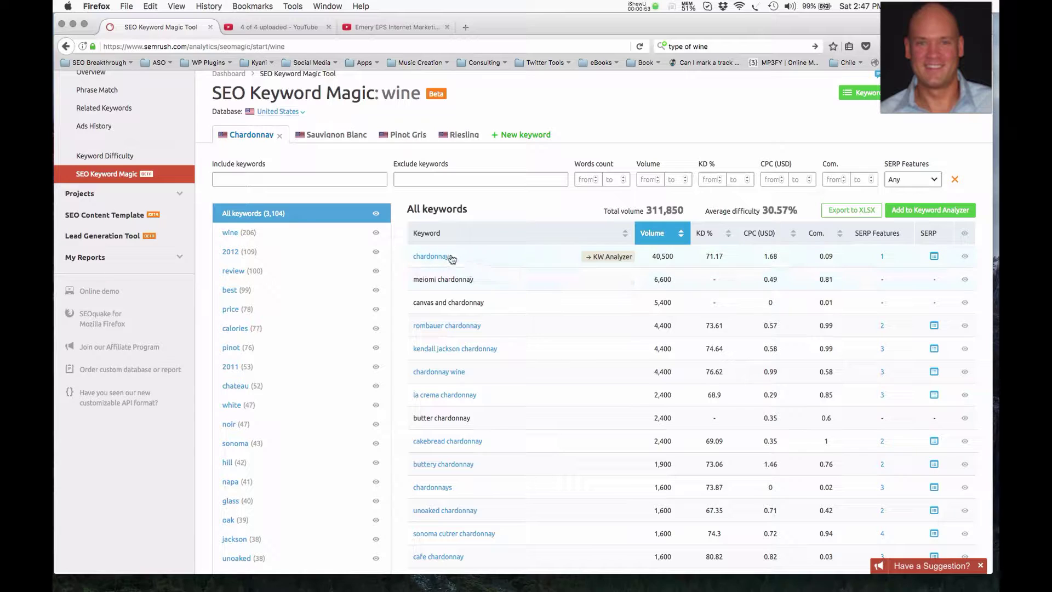
Scroll down and highlight 'chardonnay wine' along with its 4,400 volume figure
{"action": "left_click", "coordinate": [406, 256]}
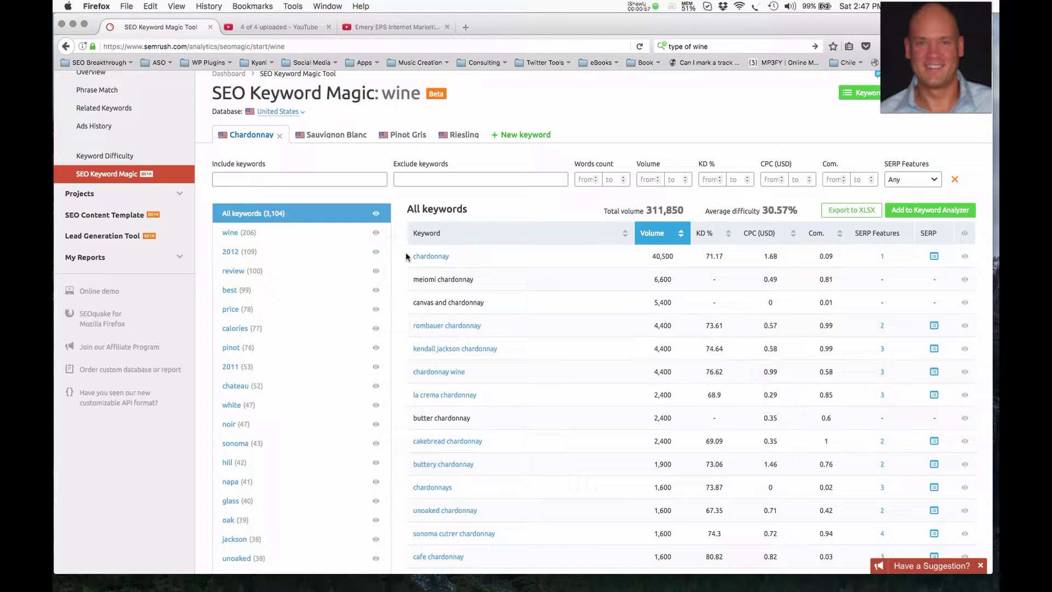
{"action": "scroll", "coordinate": [406, 256], "scroll_direction": "down", "scroll_amount": 3}
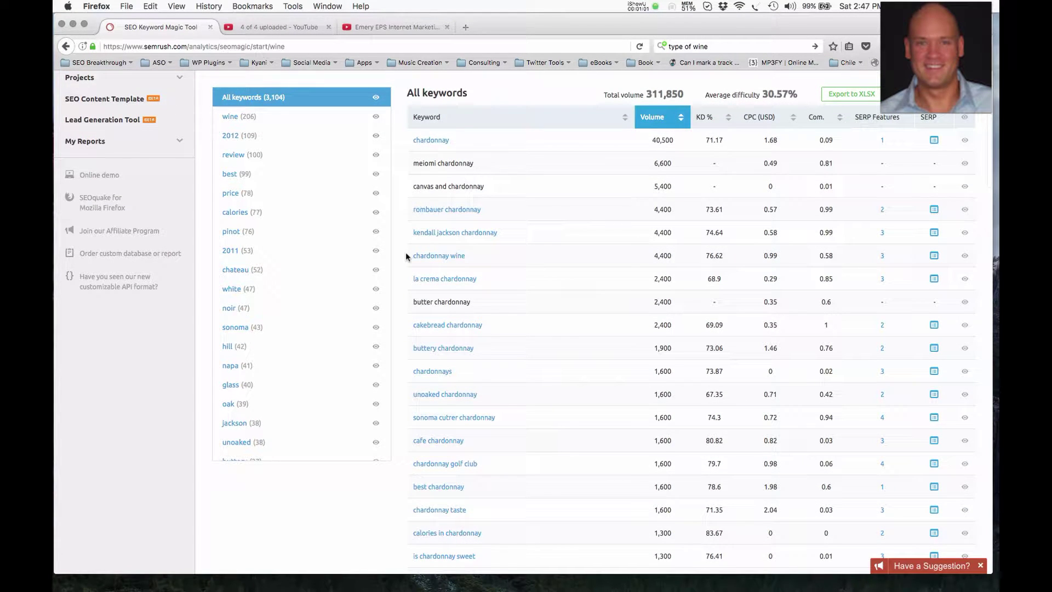
{"action": "scroll", "coordinate": [406, 256], "scroll_direction": "down", "scroll_amount": 1}
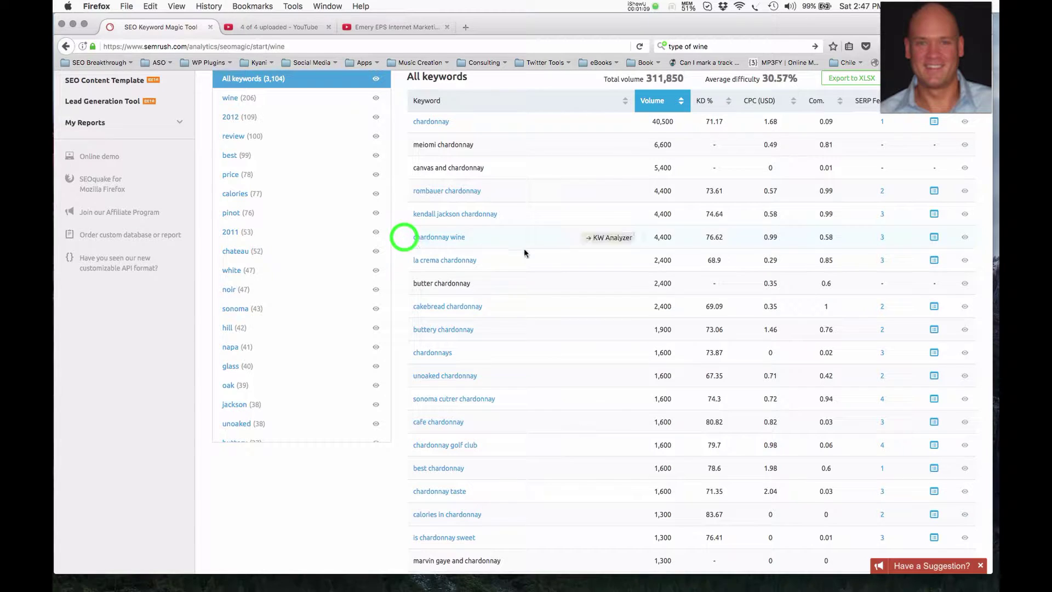
{"action": "left_click_drag", "start_coordinate": [410, 237], "coordinate": [465, 237]}
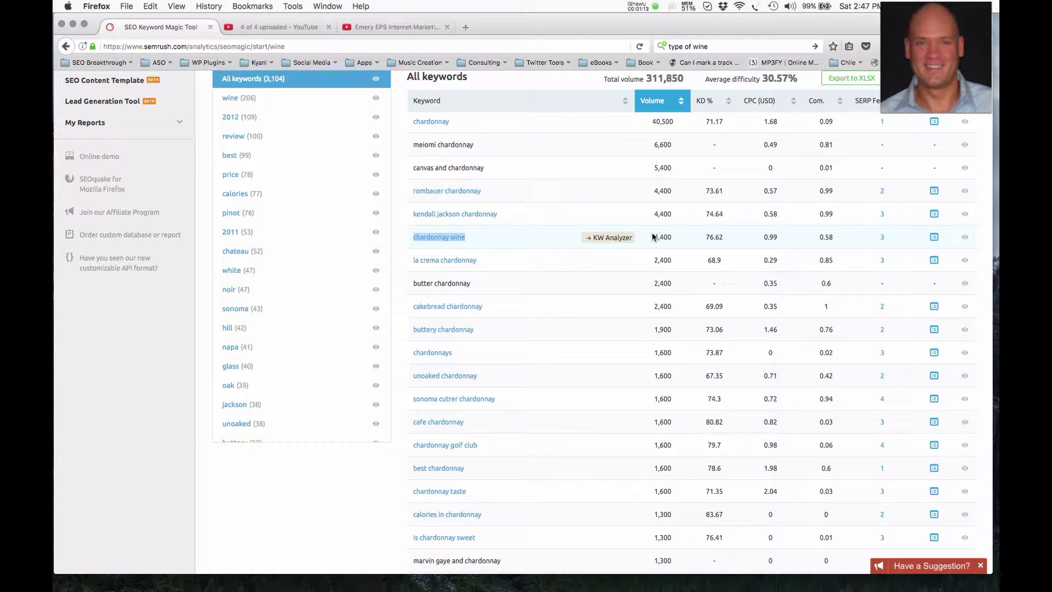
{"action": "left_click_drag", "start_coordinate": [653, 237], "coordinate": [674, 239]}
{"action": "scroll", "coordinate": [624, 305], "scroll_direction": "down", "scroll_amount": 2}
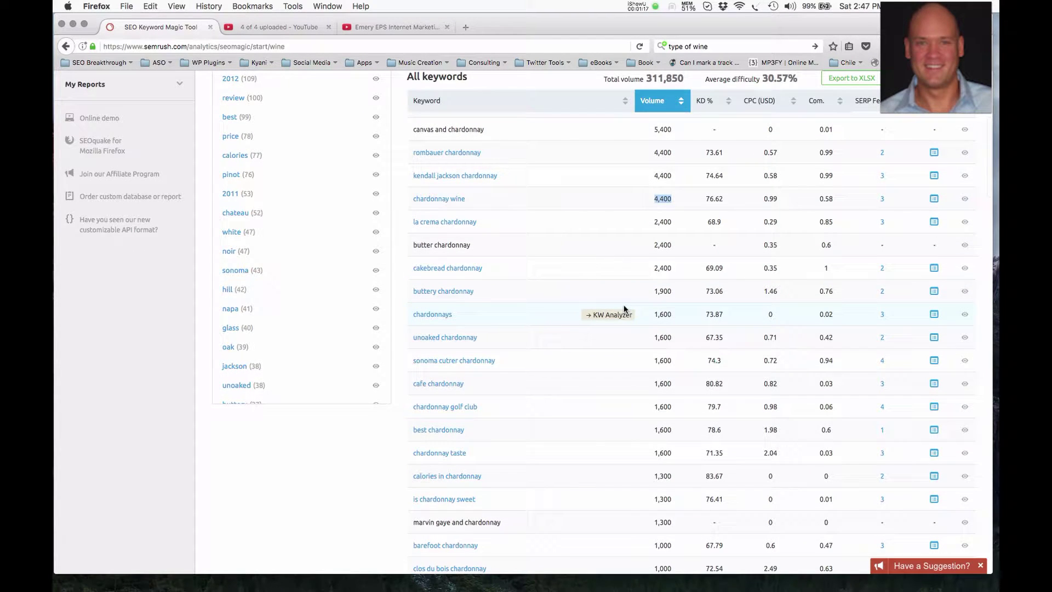
{"action": "scroll", "coordinate": [624, 308], "scroll_direction": "down", "scroll_amount": 2}
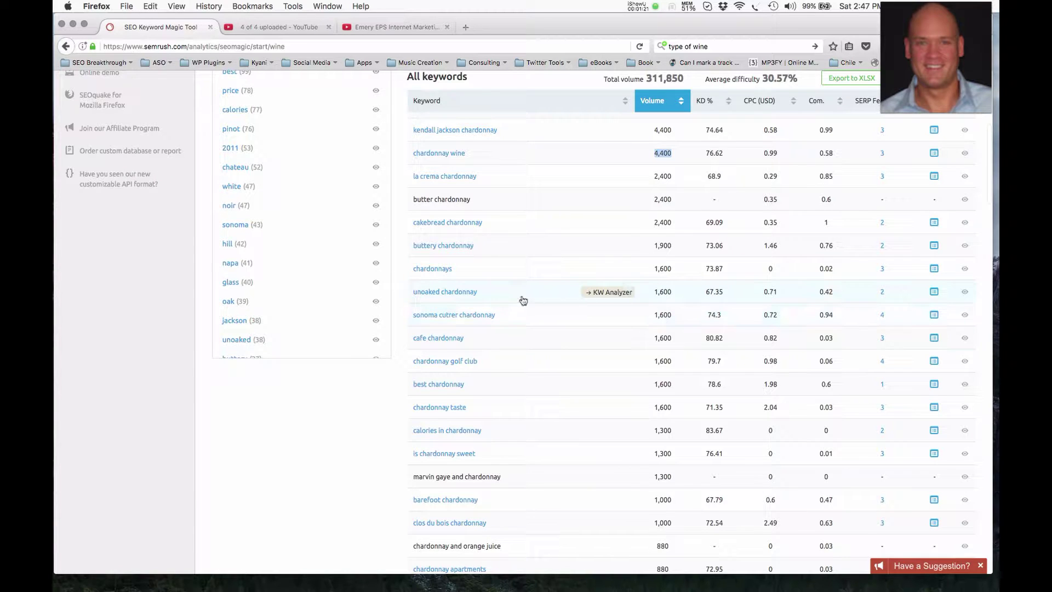
{"action": "scroll", "coordinate": [520, 299], "scroll_direction": "down", "scroll_amount": 2}
{"action": "scroll", "coordinate": [521, 298], "scroll_direction": "down", "scroll_amount": 1}
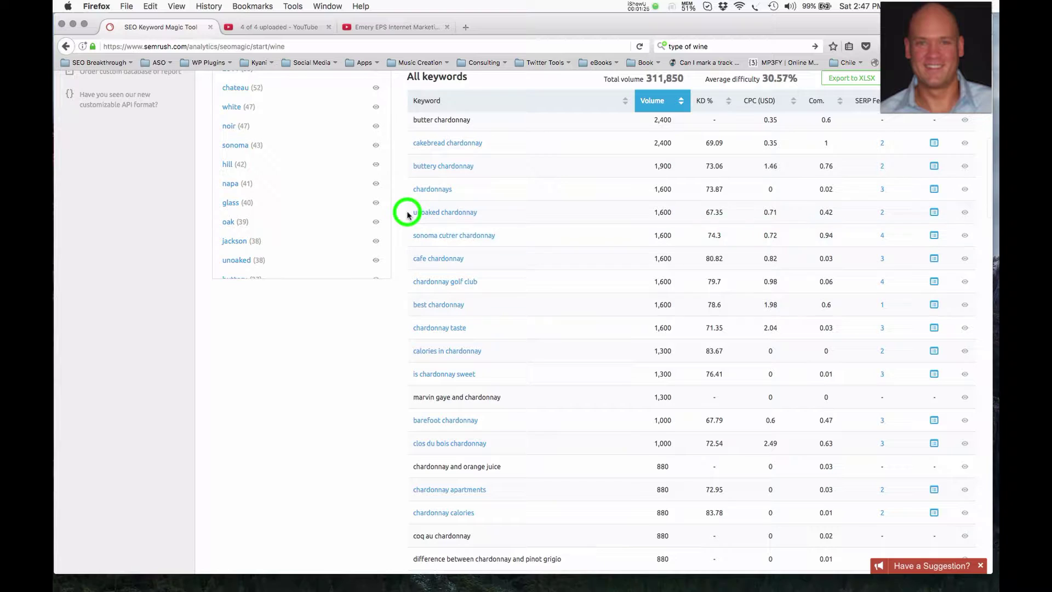
{"action": "scroll", "coordinate": [417, 268], "scroll_direction": "down", "scroll_amount": 1}
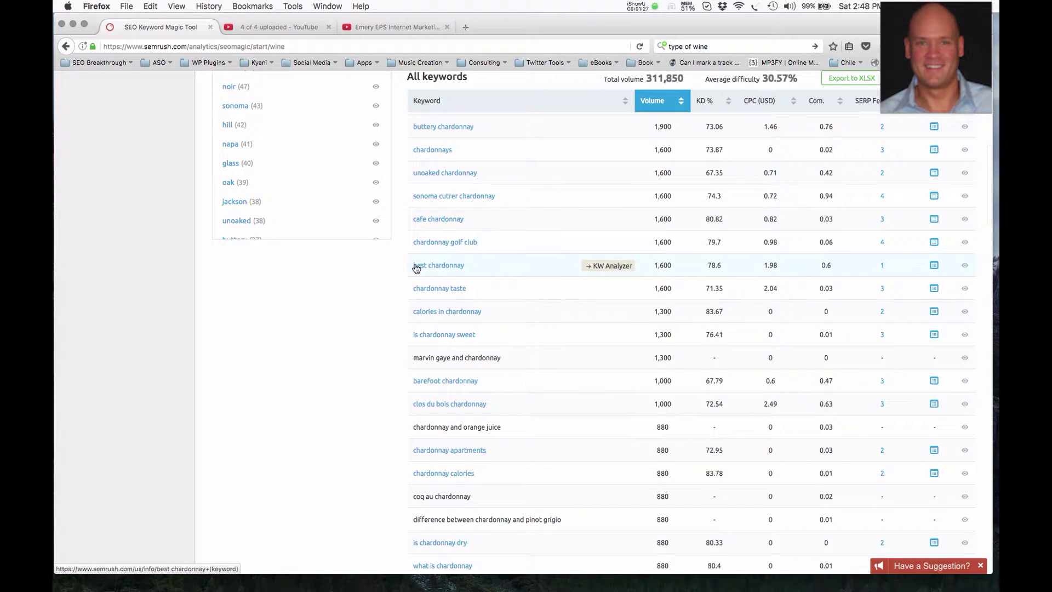
{"action": "scroll", "coordinate": [414, 266], "scroll_direction": "down", "scroll_amount": 1}
{"action": "left_click_drag", "start_coordinate": [406, 226], "coordinate": [465, 232]}
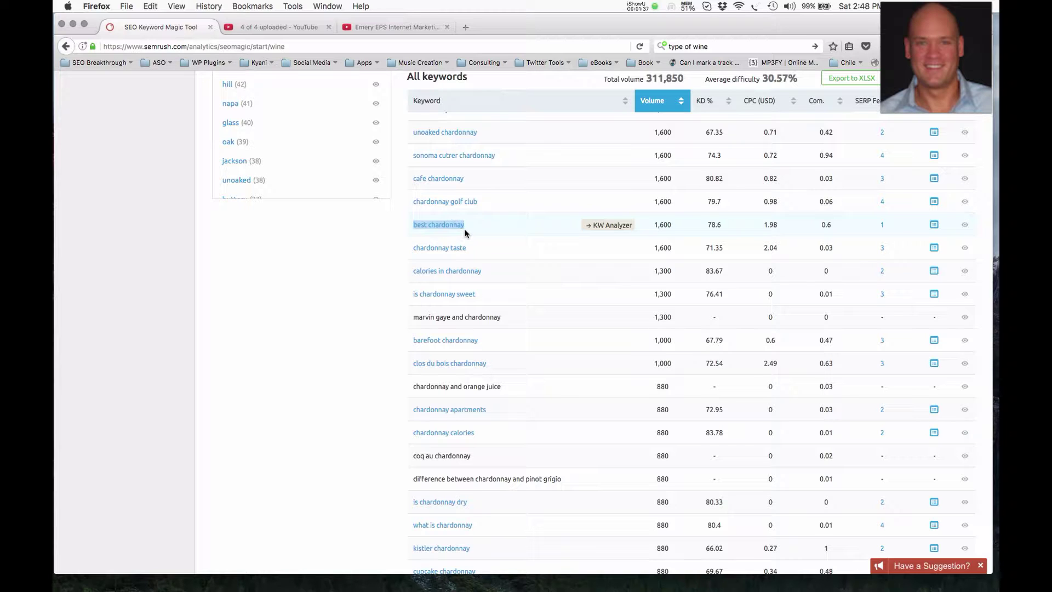
{"action": "left_click", "coordinate": [398, 233]}
{"action": "left_click", "coordinate": [407, 231]}
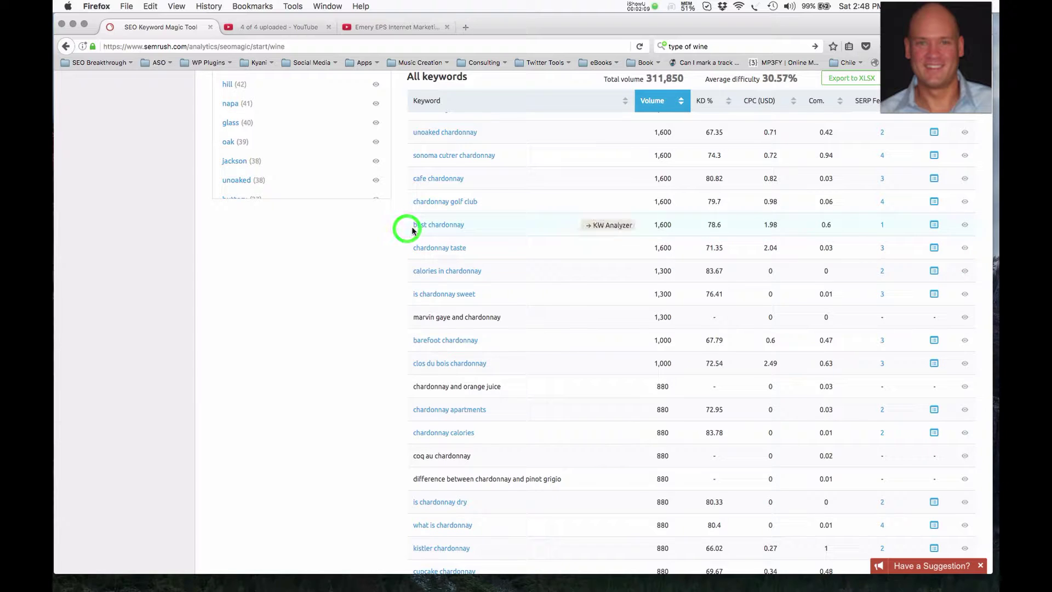
Scroll to 'calories in chardonnay' and highlight it, then clear and reselect it
{"action": "scroll", "coordinate": [409, 228], "scroll_direction": "down", "scroll_amount": 1}
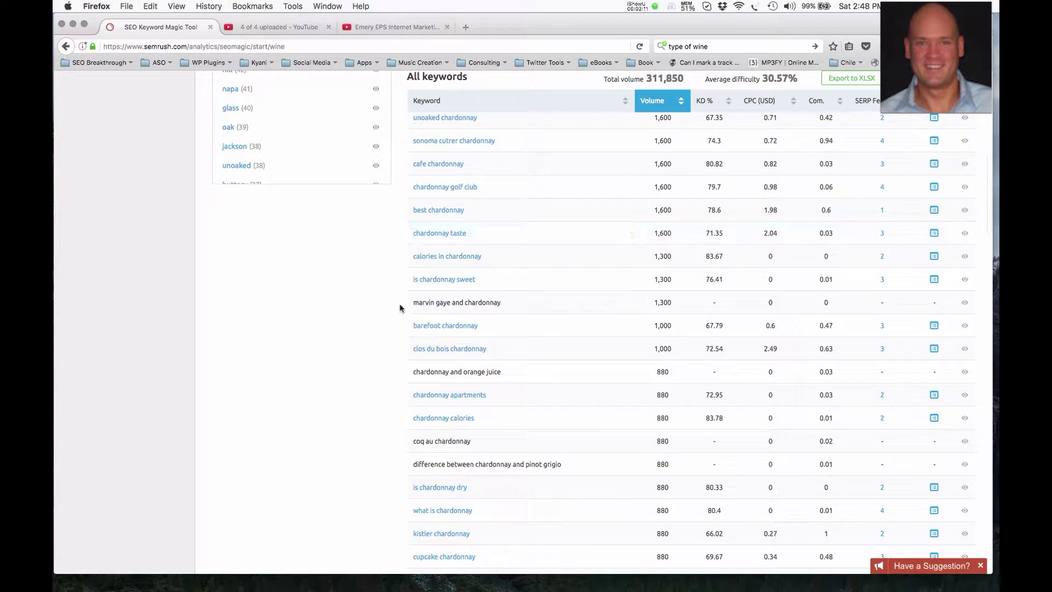
{"action": "scroll", "coordinate": [402, 301], "scroll_direction": "down", "scroll_amount": 1}
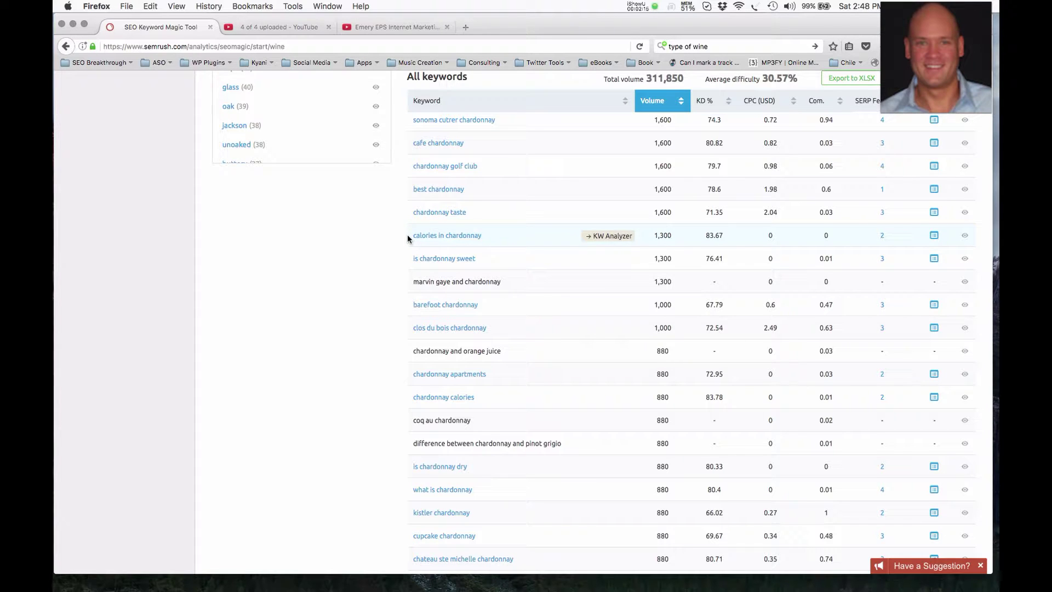
{"action": "left_click_drag", "start_coordinate": [406, 234], "coordinate": [480, 238]}
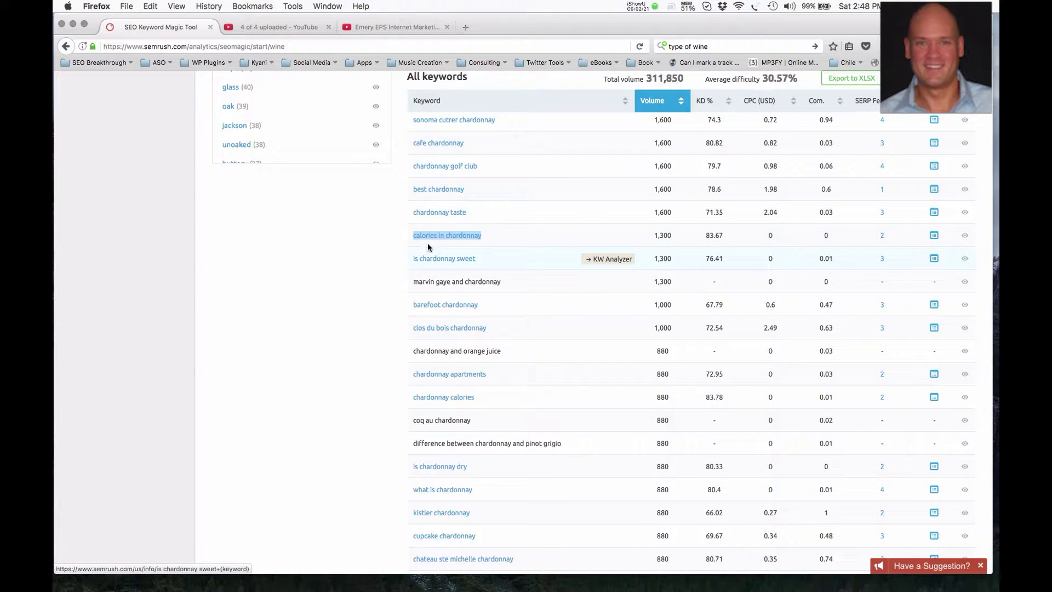
{"action": "left_click", "coordinate": [410, 240]}
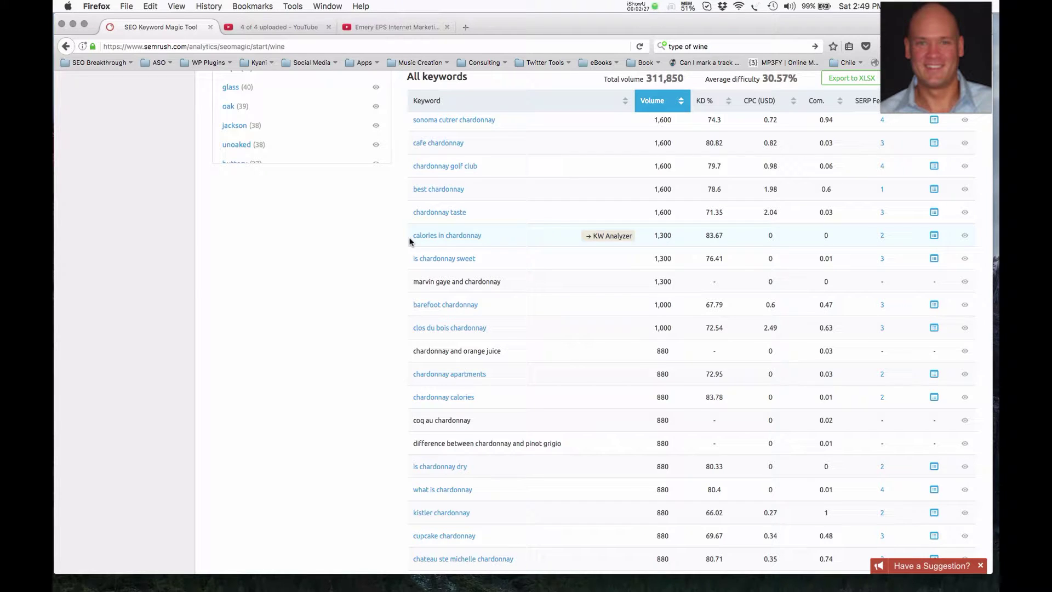
{"action": "left_click_drag", "start_coordinate": [410, 242], "coordinate": [476, 245]}
Clear the 'calories in chardonnay' highlight and work down the table toward 'chardonnay brands'
{"action": "scroll", "coordinate": [433, 246], "scroll_direction": "down", "scroll_amount": 1}
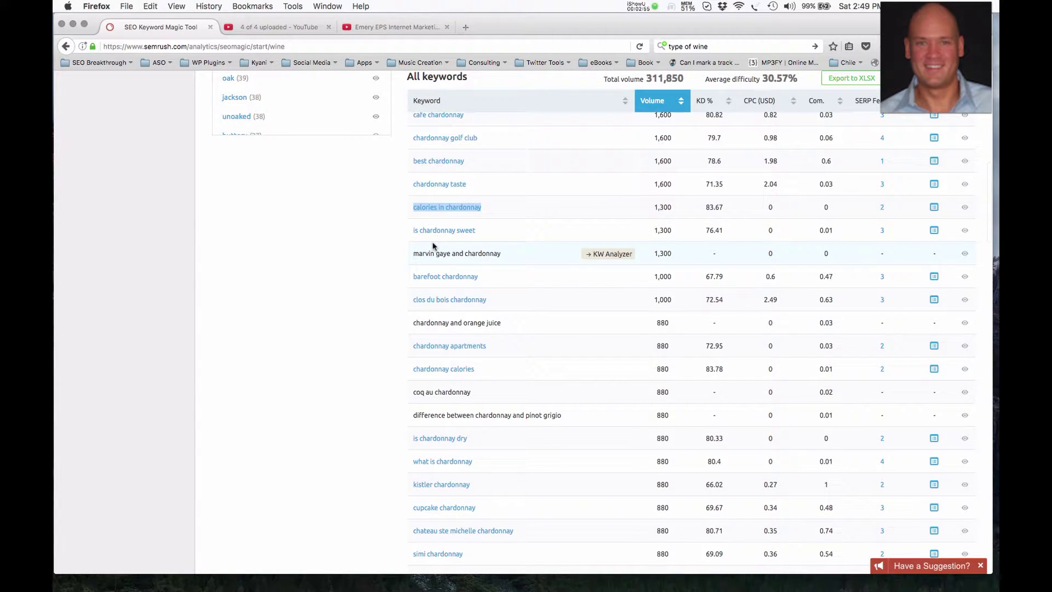
{"action": "scroll", "coordinate": [433, 246], "scroll_direction": "down", "scroll_amount": 1}
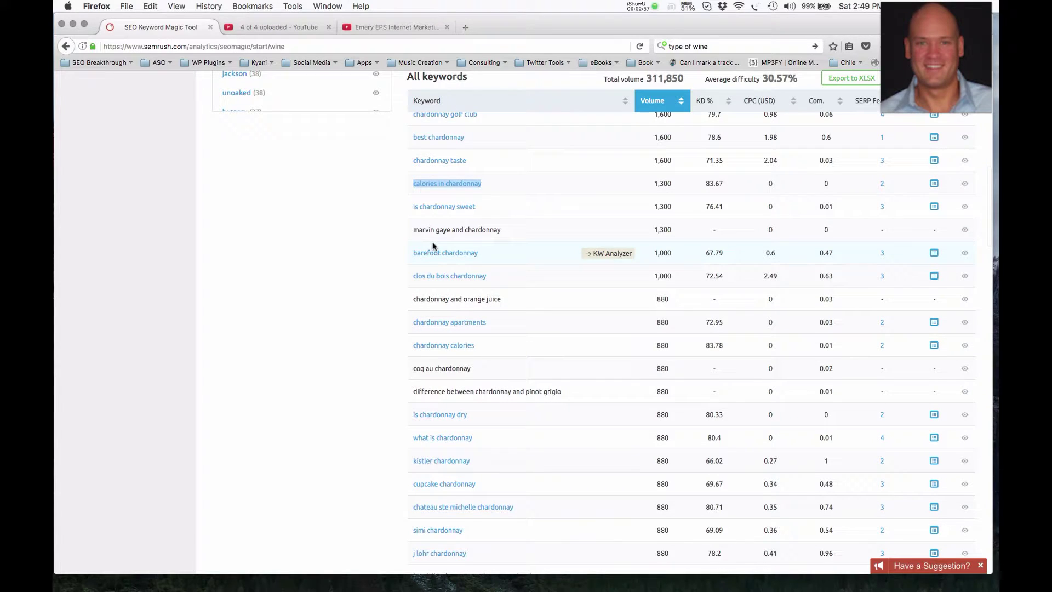
{"action": "left_click", "coordinate": [397, 213]}
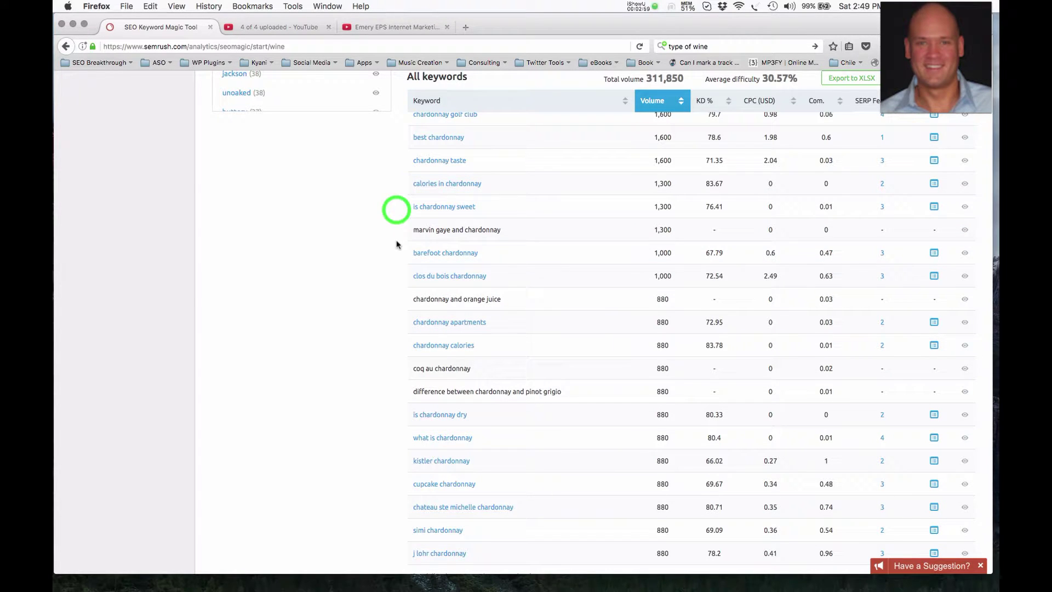
{"action": "left_click", "coordinate": [398, 255]}
{"action": "scroll", "coordinate": [399, 257], "scroll_direction": "down", "scroll_amount": 1}
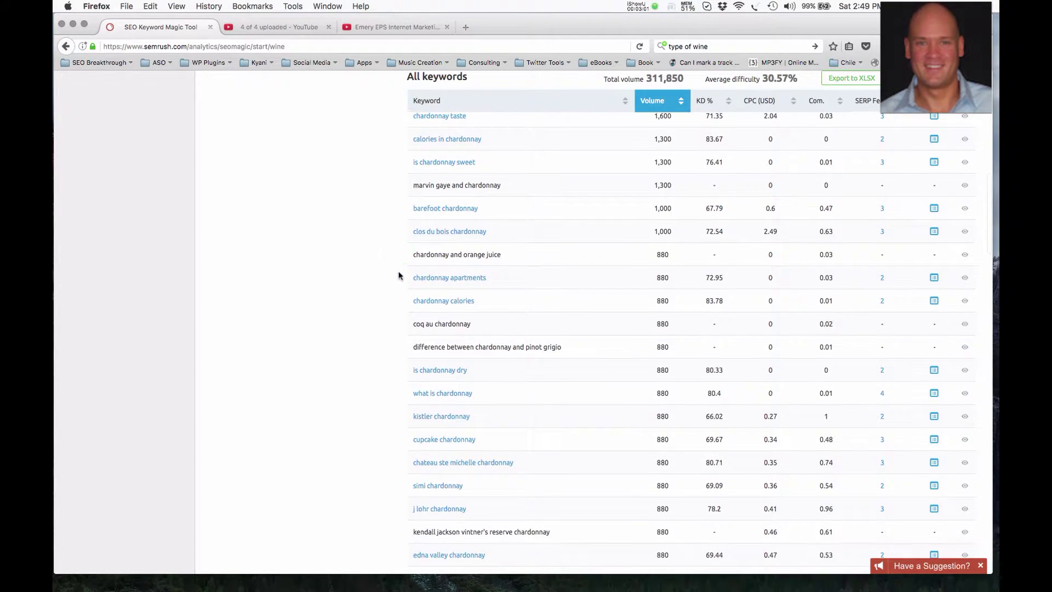
{"action": "left_click", "coordinate": [398, 276]}
{"action": "scroll", "coordinate": [398, 278], "scroll_direction": "down", "scroll_amount": 2}
{"action": "scroll", "coordinate": [398, 279], "scroll_direction": "down", "scroll_amount": 1}
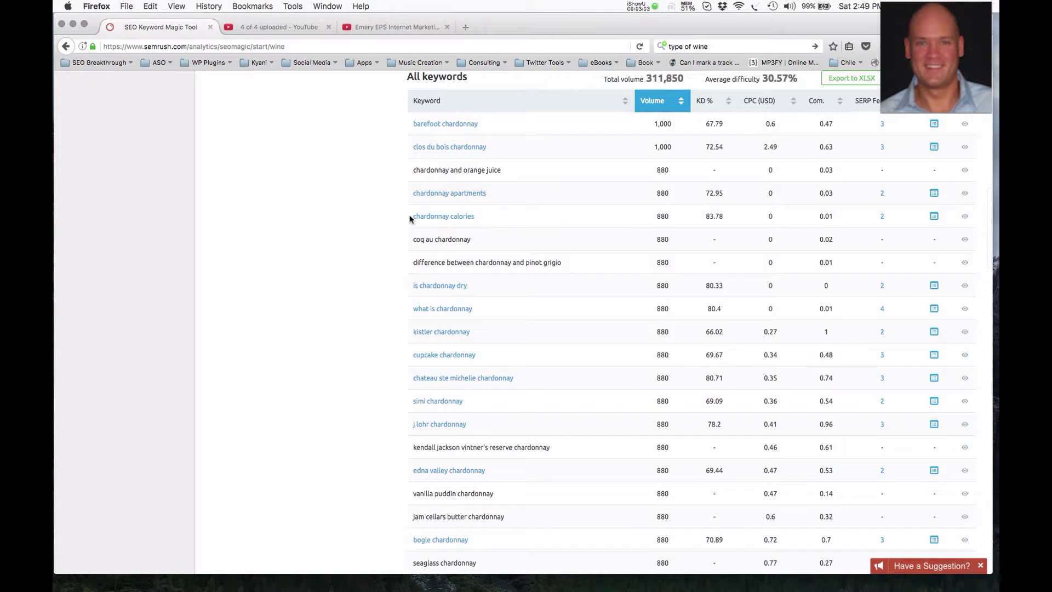
{"action": "left_click", "coordinate": [402, 193]}
{"action": "scroll", "coordinate": [404, 263], "scroll_direction": "down", "scroll_amount": 2}
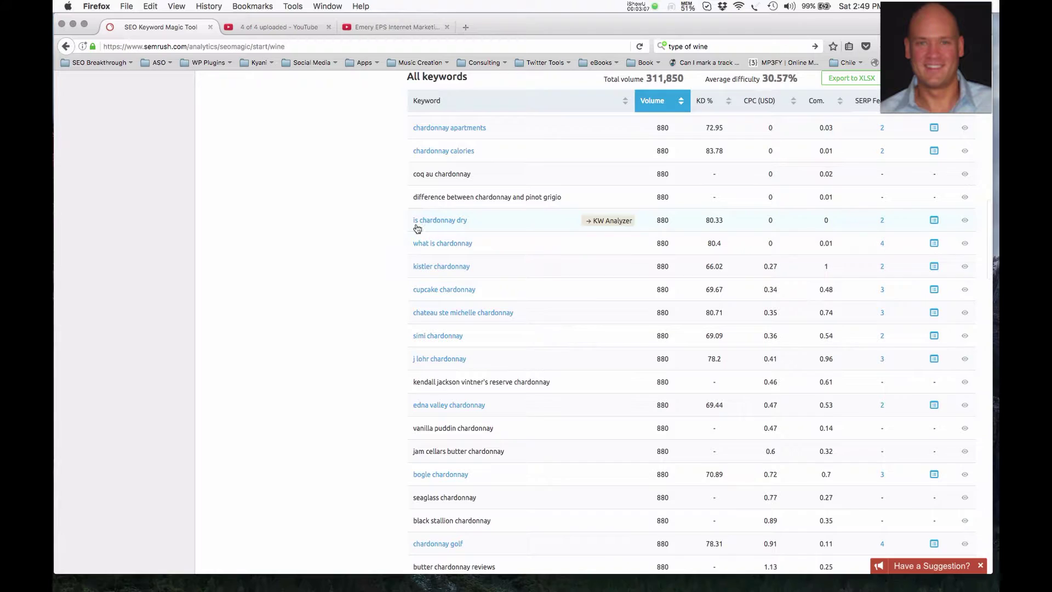
{"action": "left_click", "coordinate": [403, 224]}
{"action": "scroll", "coordinate": [403, 225], "scroll_direction": "down", "scroll_amount": 1}
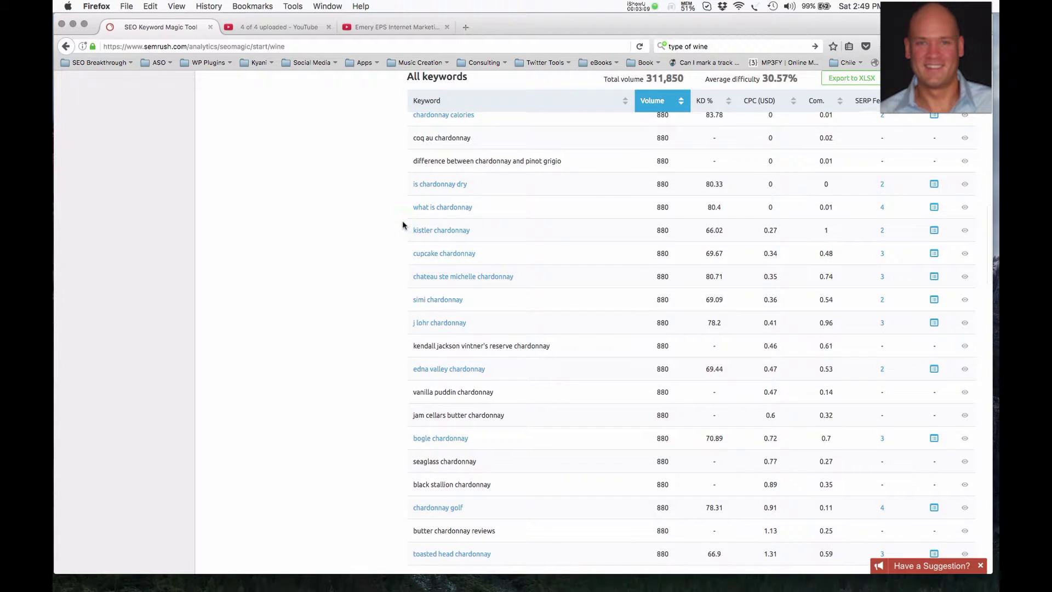
{"action": "left_click", "coordinate": [411, 213]}
Scroll further and highlight the keyword 'chardonnay vs pinot grigio'
{"action": "scroll", "coordinate": [411, 299], "scroll_direction": "down", "scroll_amount": 1}
{"action": "scroll", "coordinate": [411, 298], "scroll_direction": "down", "scroll_amount": 8}
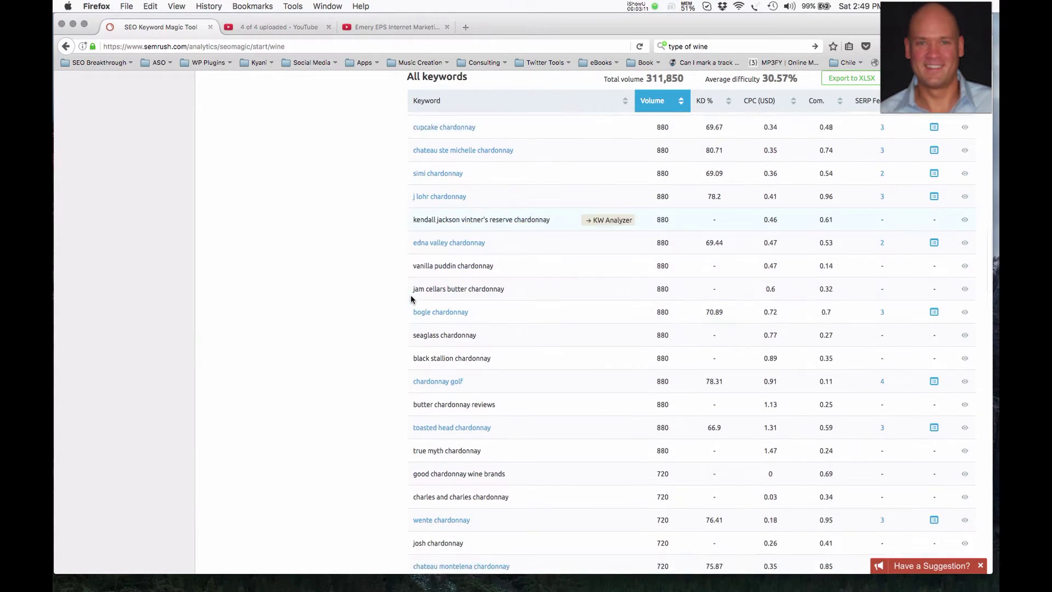
{"action": "scroll", "coordinate": [411, 299], "scroll_direction": "down", "scroll_amount": 5}
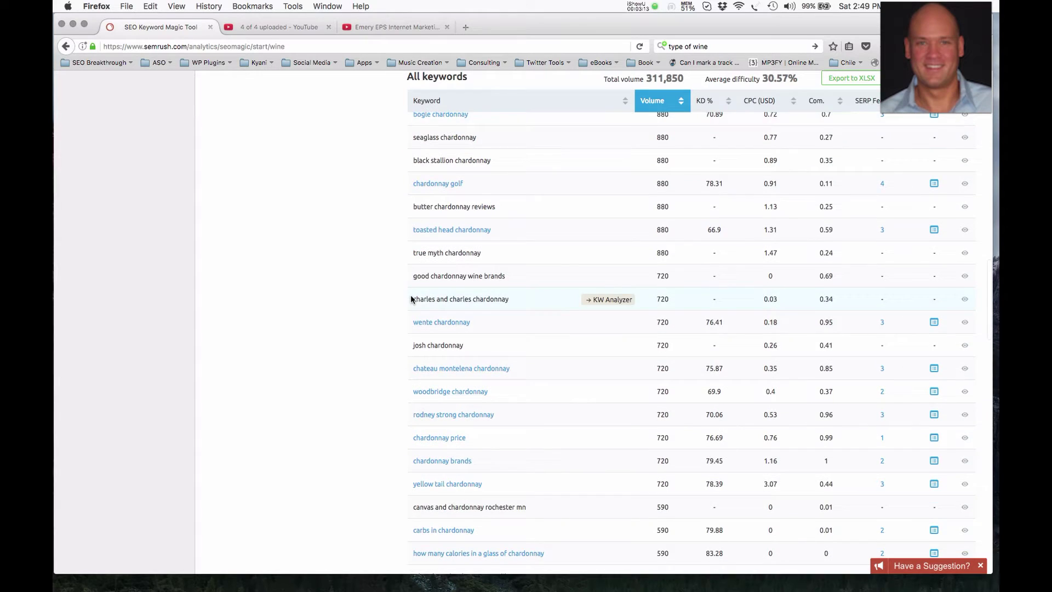
{"action": "scroll", "coordinate": [411, 298], "scroll_direction": "down", "scroll_amount": 3}
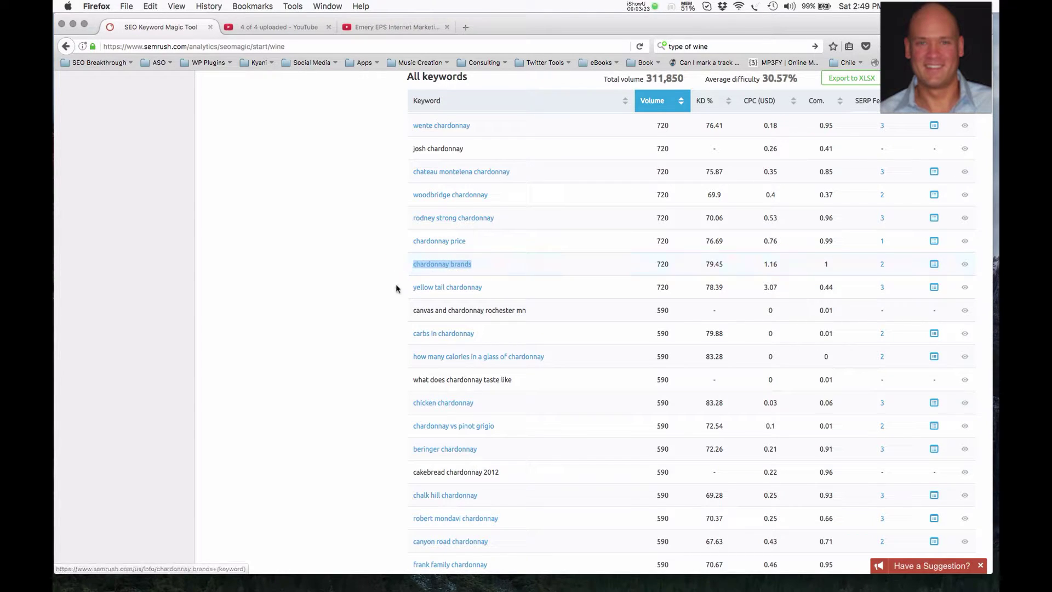
{"action": "scroll", "coordinate": [396, 285], "scroll_direction": "down", "scroll_amount": 2}
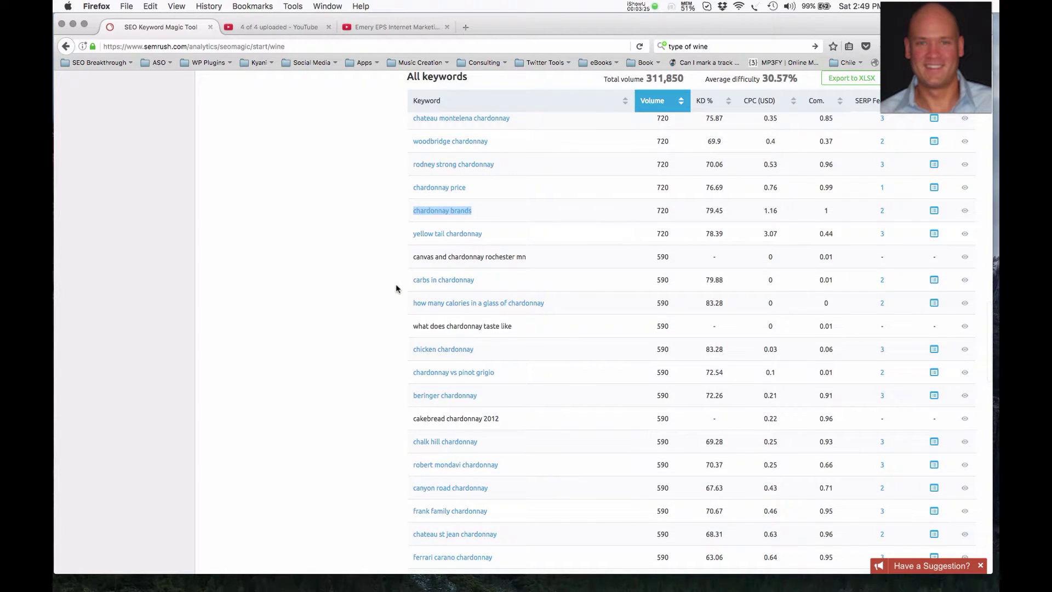
{"action": "scroll", "coordinate": [395, 283], "scroll_direction": "down", "scroll_amount": 5}
{"action": "scroll", "coordinate": [396, 286], "scroll_direction": "down", "scroll_amount": 3}
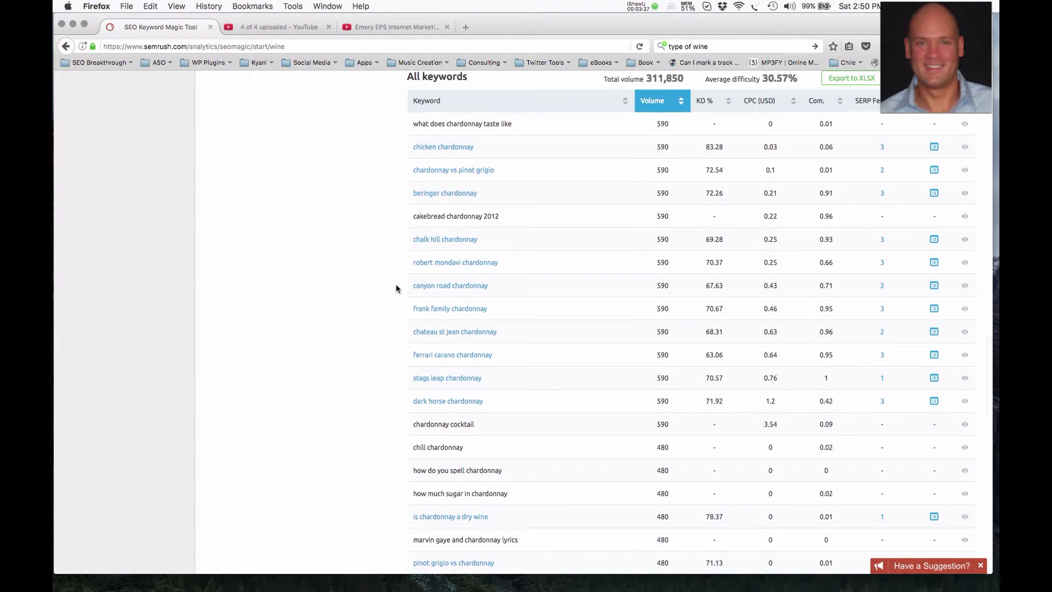
{"action": "left_click", "coordinate": [406, 170]}
{"action": "left_click_drag", "start_coordinate": [406, 170], "coordinate": [496, 175]}
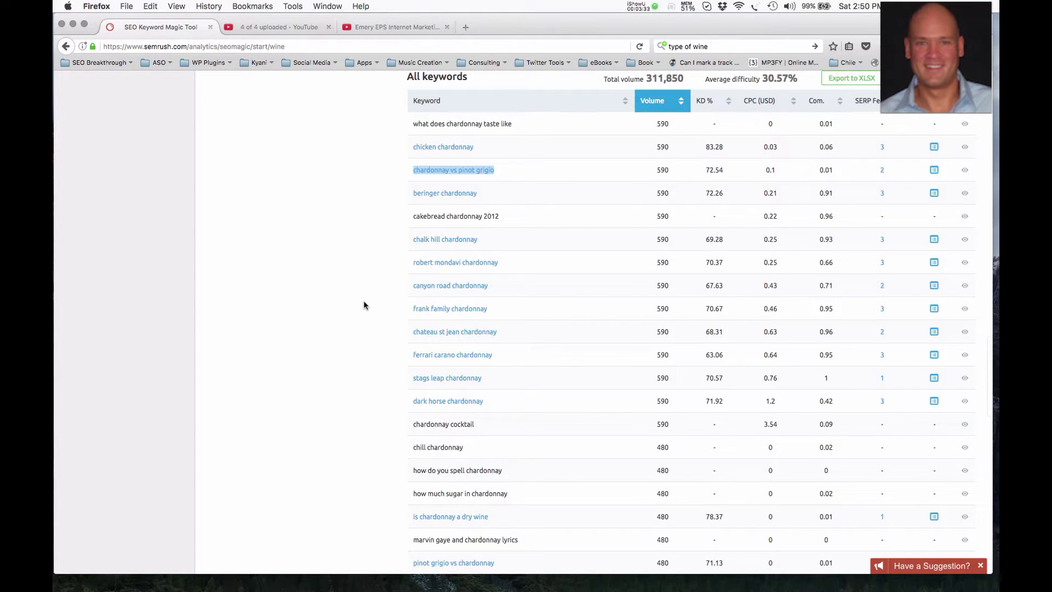
{"action": "scroll", "coordinate": [364, 306], "scroll_direction": "down", "scroll_amount": 2}
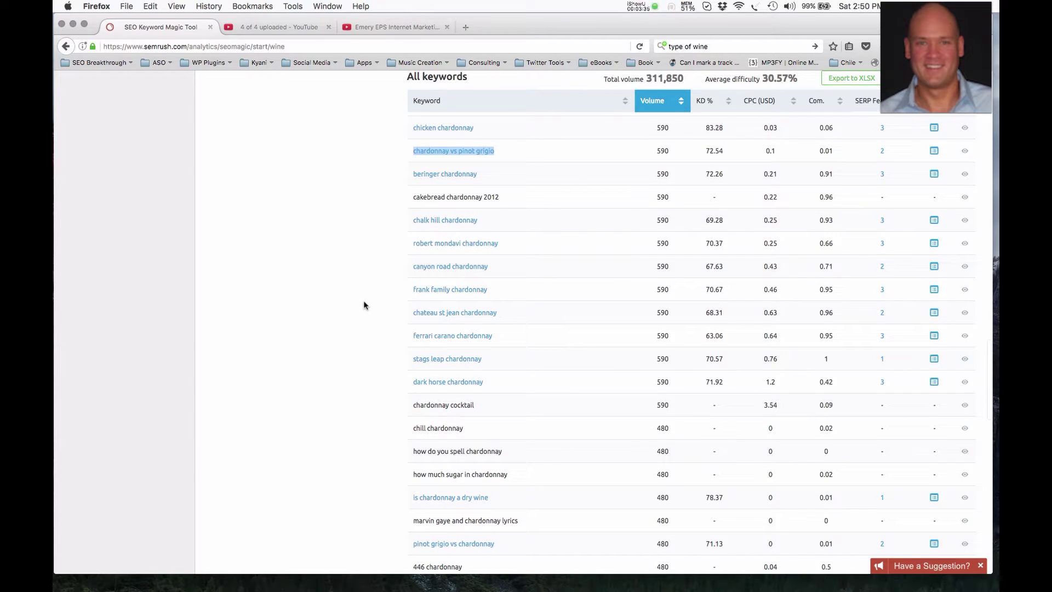
{"action": "scroll", "coordinate": [364, 305], "scroll_direction": "down", "scroll_amount": 1}
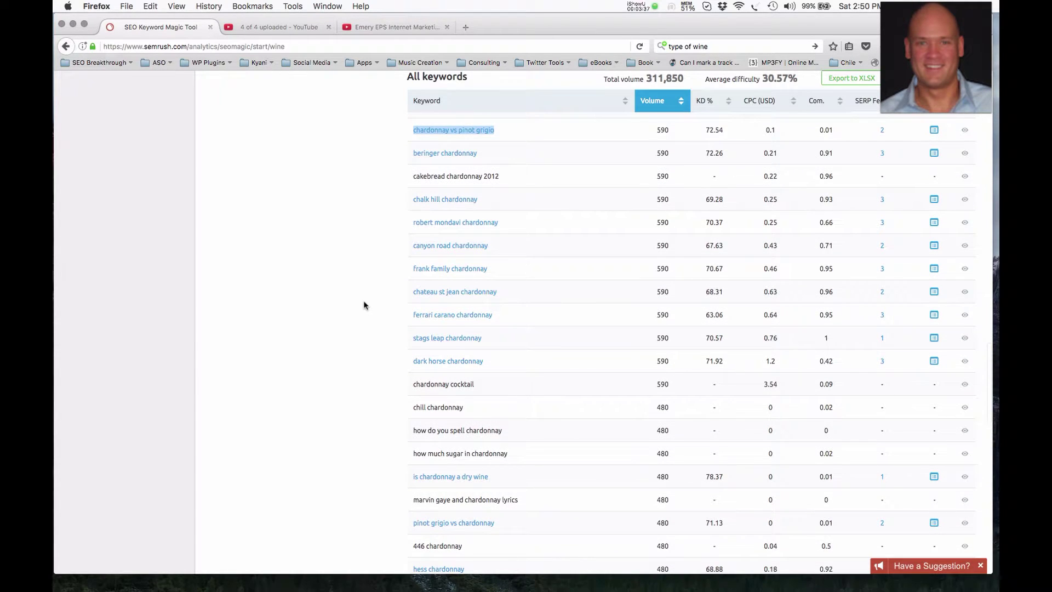
{"action": "scroll", "coordinate": [364, 305], "scroll_direction": "down", "scroll_amount": 6}
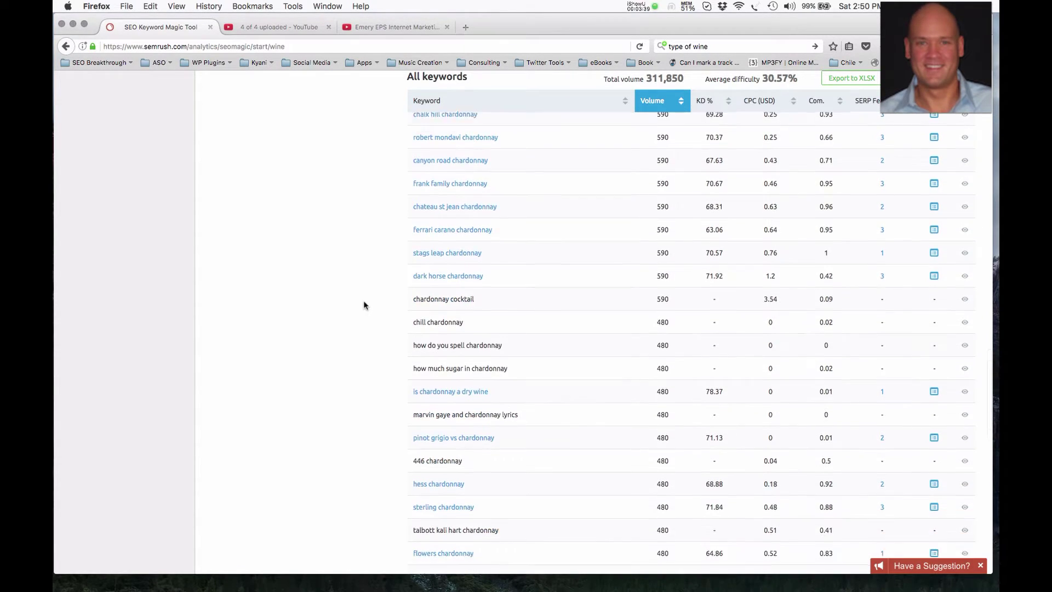
{"action": "scroll", "coordinate": [364, 306], "scroll_direction": "down", "scroll_amount": 7}
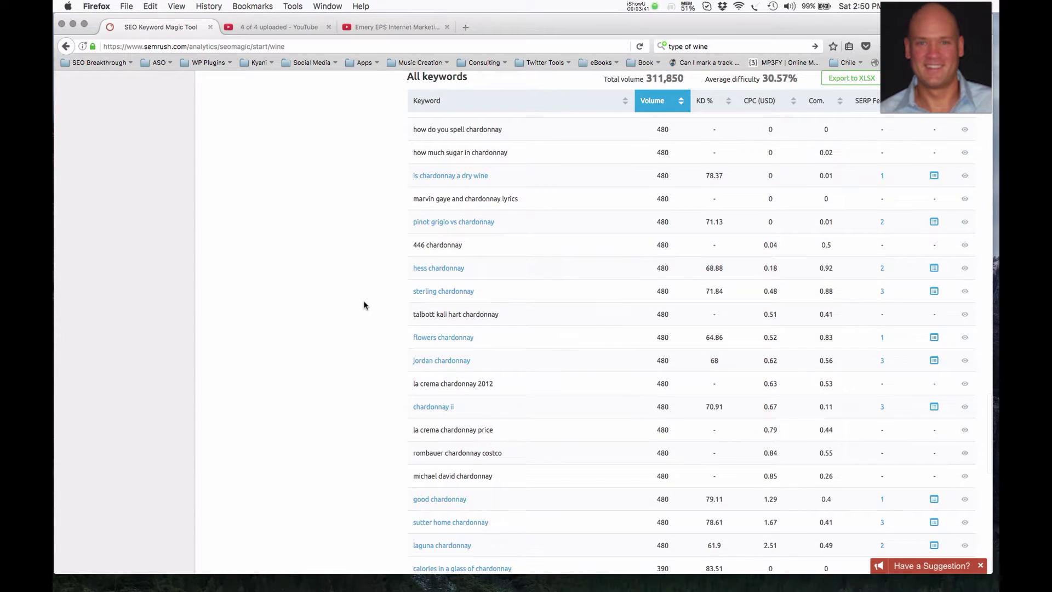
Scroll near the table's end and highlight 'chardonnay sweet or dry'
{"action": "scroll", "coordinate": [363, 305], "scroll_direction": "down", "scroll_amount": 6}
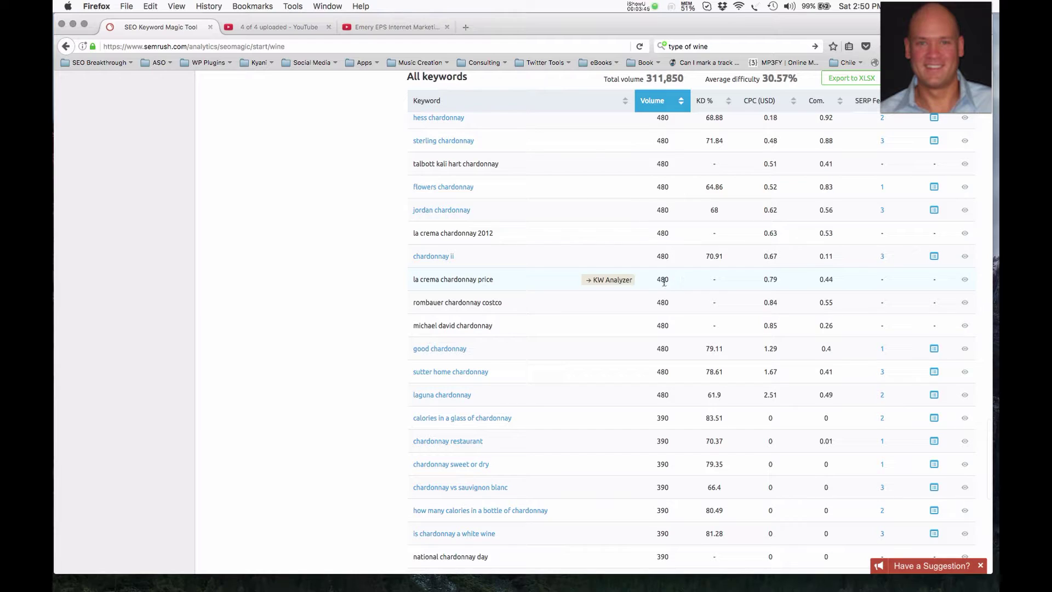
{"action": "scroll", "coordinate": [667, 446], "scroll_direction": "down", "scroll_amount": 4}
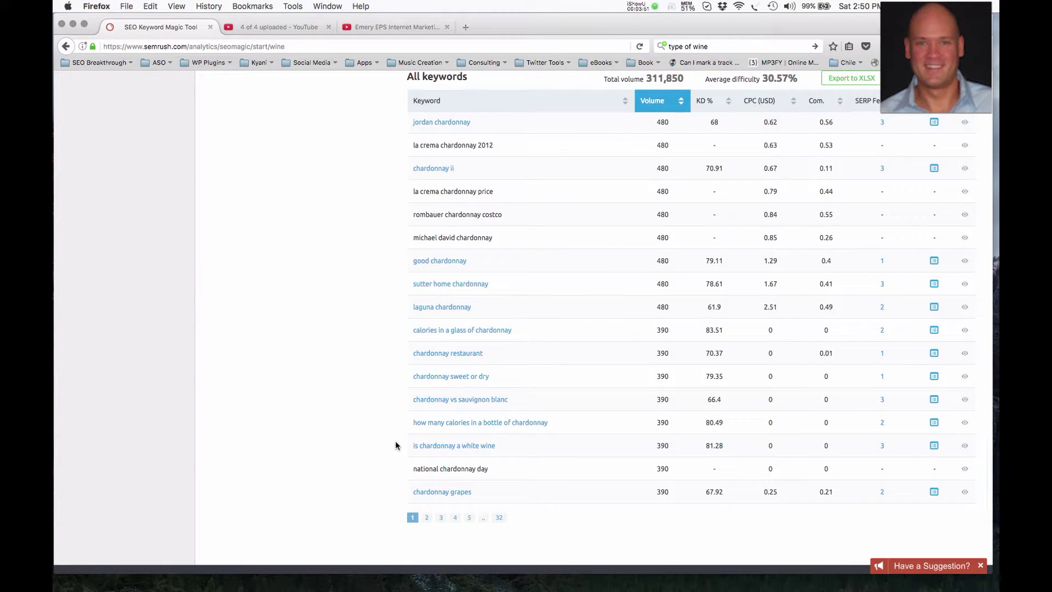
{"action": "scroll", "coordinate": [395, 445], "scroll_direction": "up", "scroll_amount": 1}
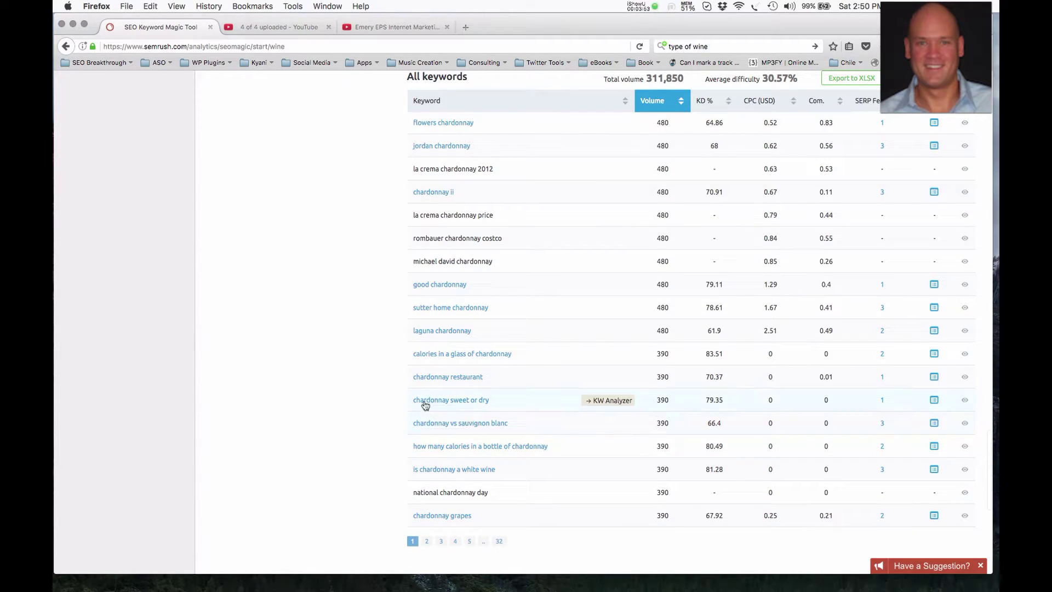
{"action": "left_click", "coordinate": [427, 402]}
{"action": "left_click_drag", "start_coordinate": [427, 403], "coordinate": [490, 400]}
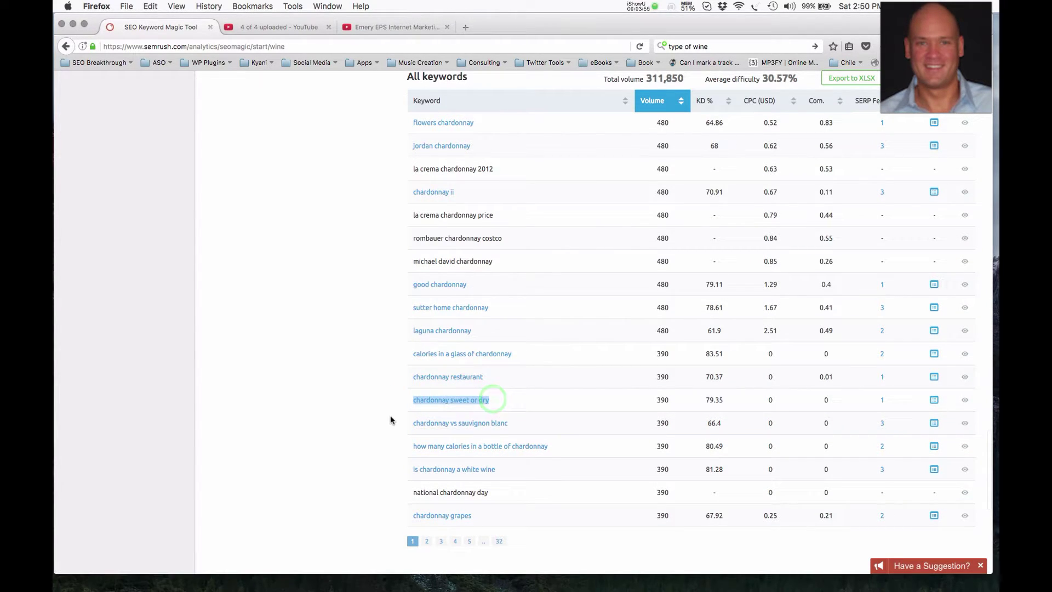
Clear that selection and highlight 'good chardonnay' instead
{"action": "left_click", "coordinate": [400, 288]}
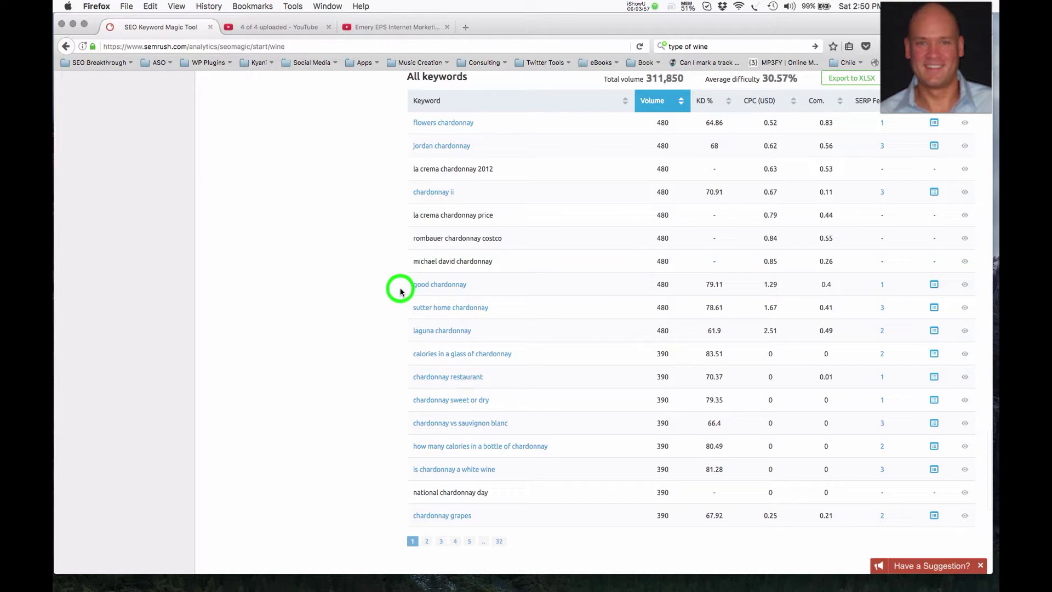
{"action": "left_click", "coordinate": [438, 288]}
{"action": "left_click_drag", "start_coordinate": [439, 289], "coordinate": [478, 289]}
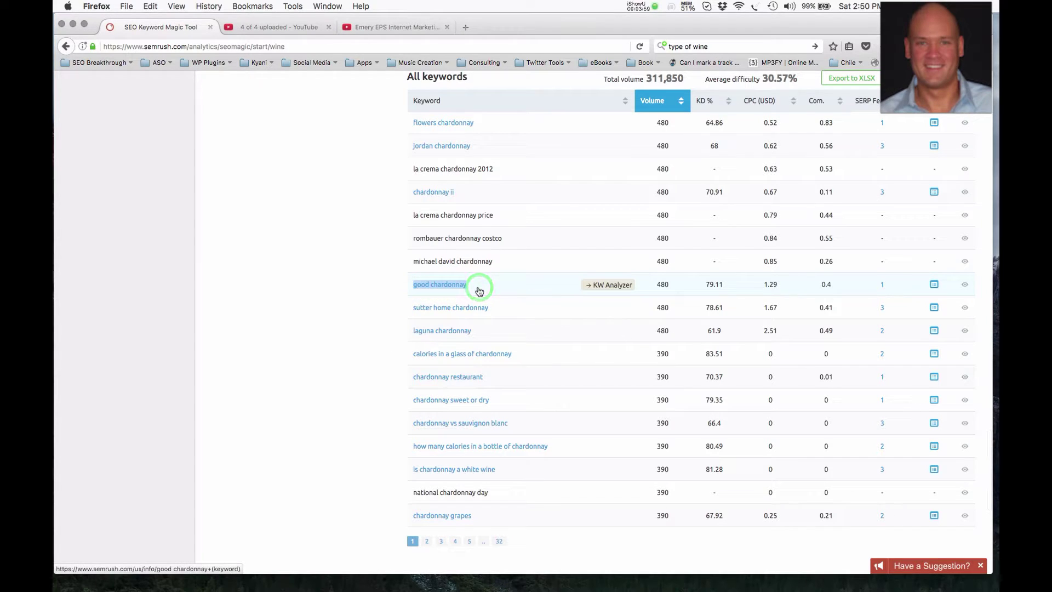
{"action": "scroll", "coordinate": [589, 309], "scroll_direction": "up", "scroll_amount": 5}
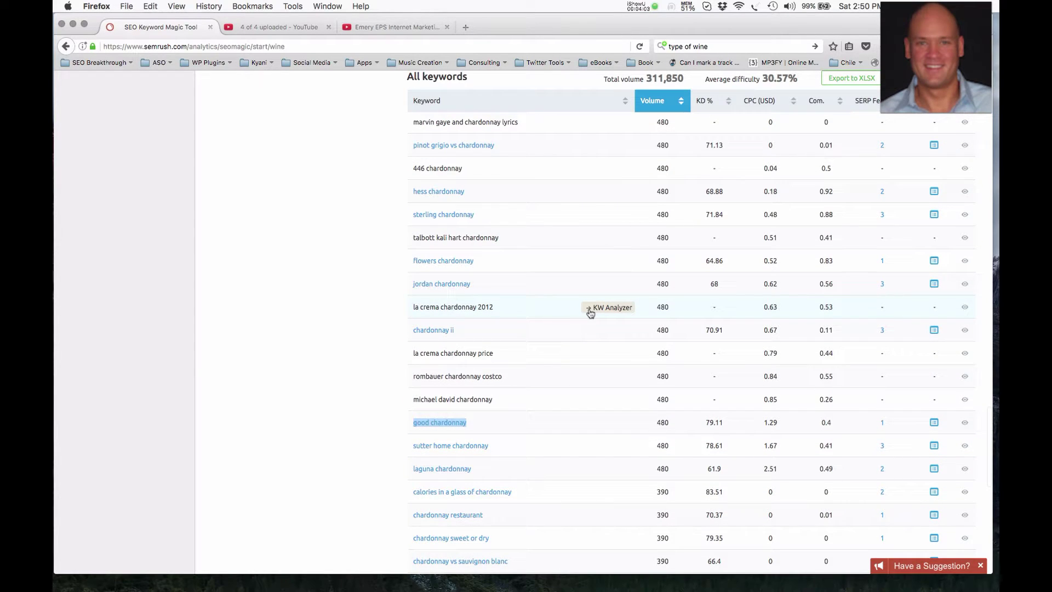
{"action": "scroll", "coordinate": [591, 313], "scroll_direction": "up", "scroll_amount": 3}
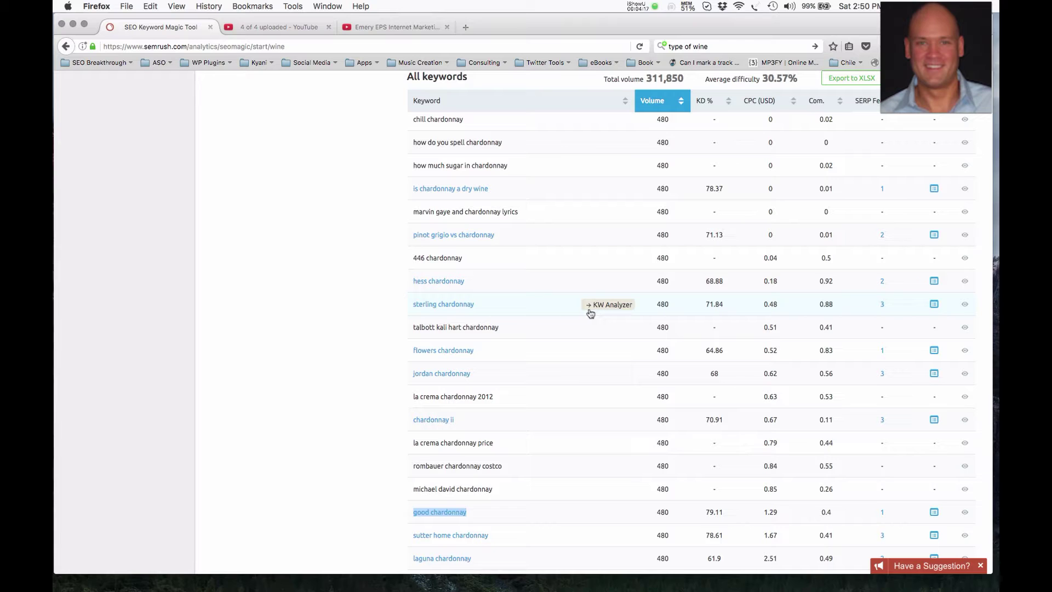
{"action": "scroll", "coordinate": [590, 313], "scroll_direction": "up", "scroll_amount": 5}
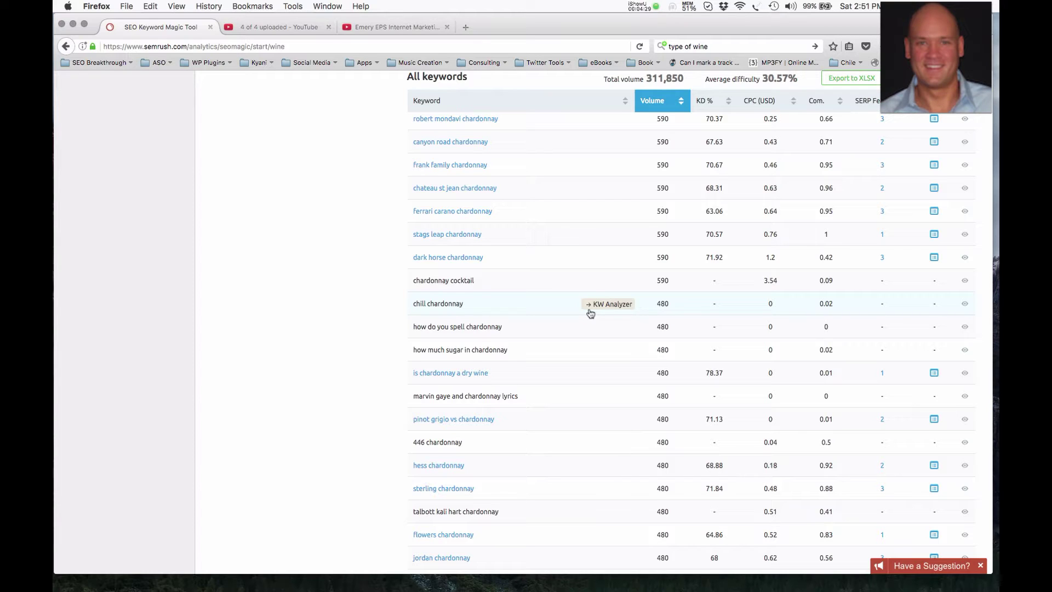
{"action": "scroll", "coordinate": [588, 381], "scroll_direction": "up", "scroll_amount": 1}
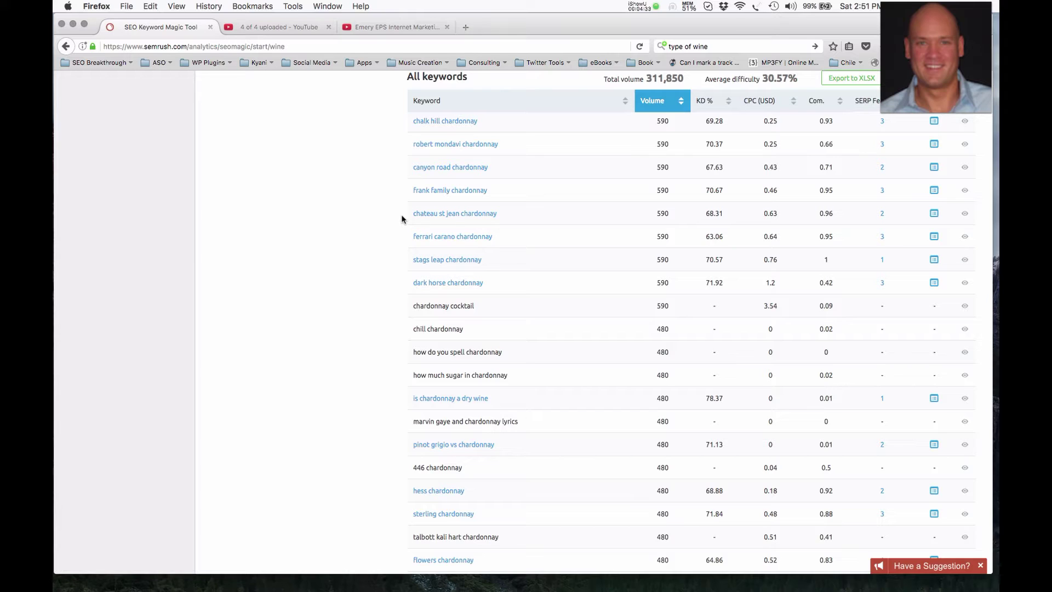
{"action": "scroll", "coordinate": [401, 219], "scroll_direction": "up", "scroll_amount": 5}
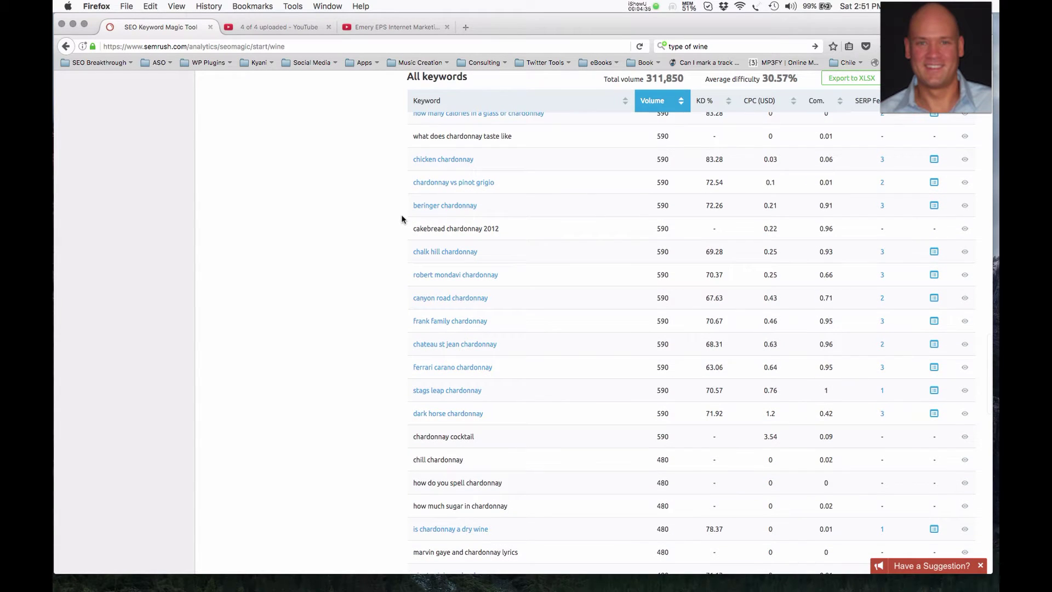
{"action": "scroll", "coordinate": [402, 220], "scroll_direction": "up", "scroll_amount": 2}
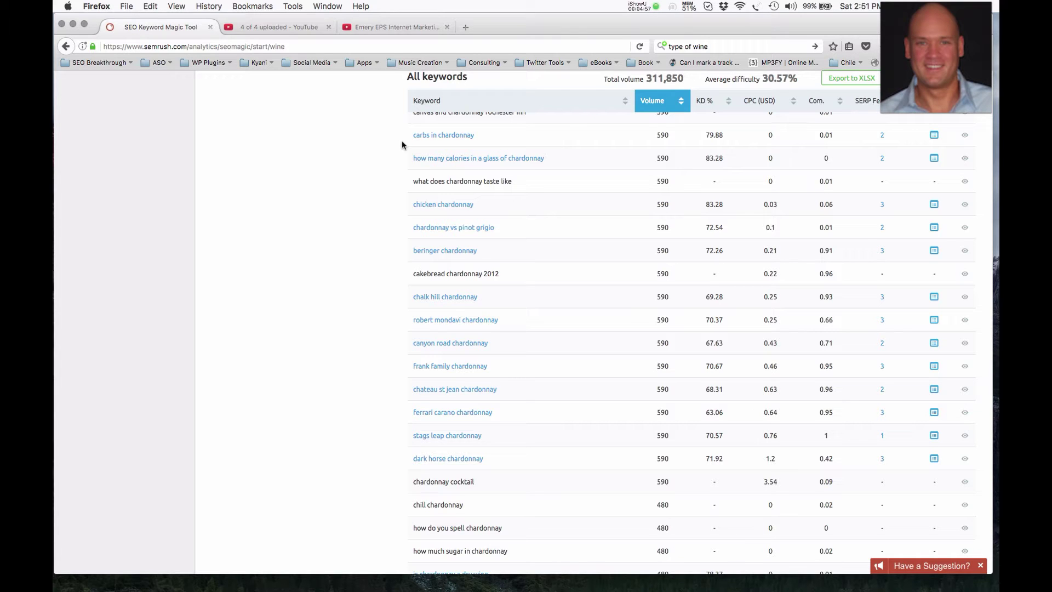
{"action": "scroll", "coordinate": [402, 144], "scroll_direction": "up", "scroll_amount": 10}
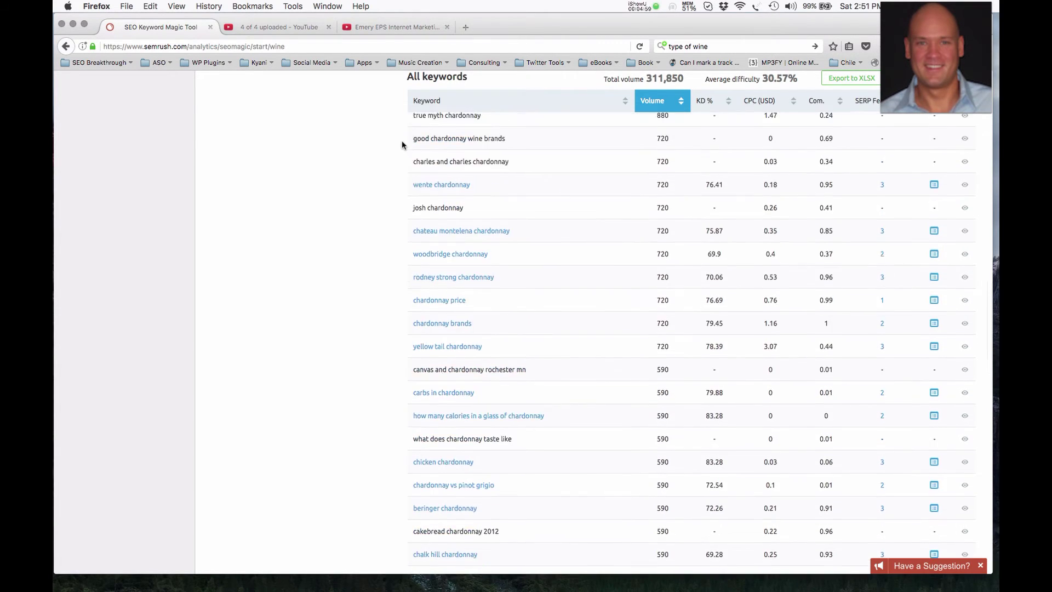
{"action": "scroll", "coordinate": [402, 145], "scroll_direction": "up", "scroll_amount": 2}
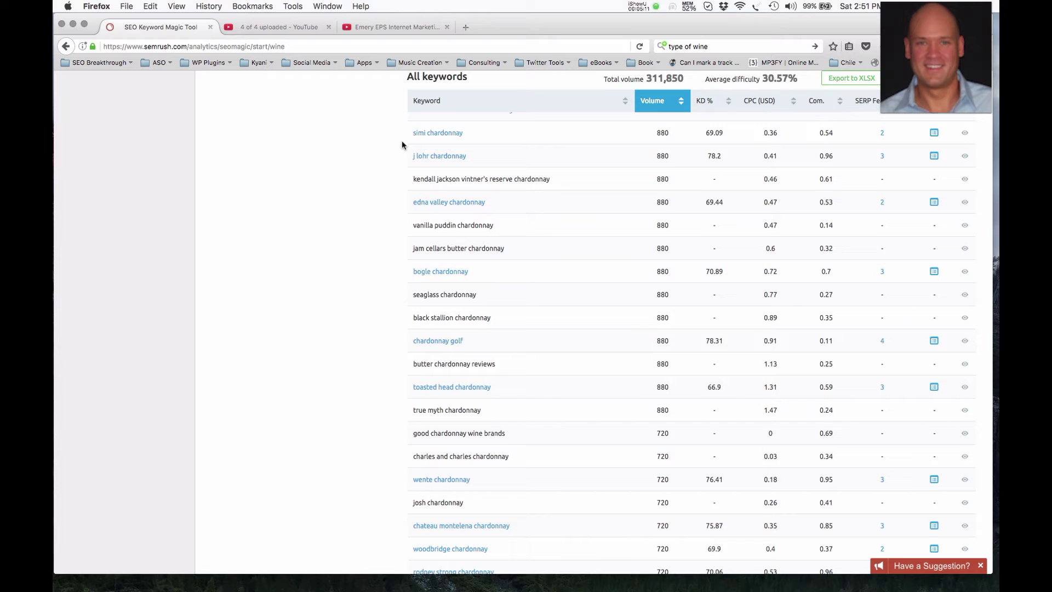
{"action": "scroll", "coordinate": [402, 145], "scroll_direction": "up", "scroll_amount": 10}
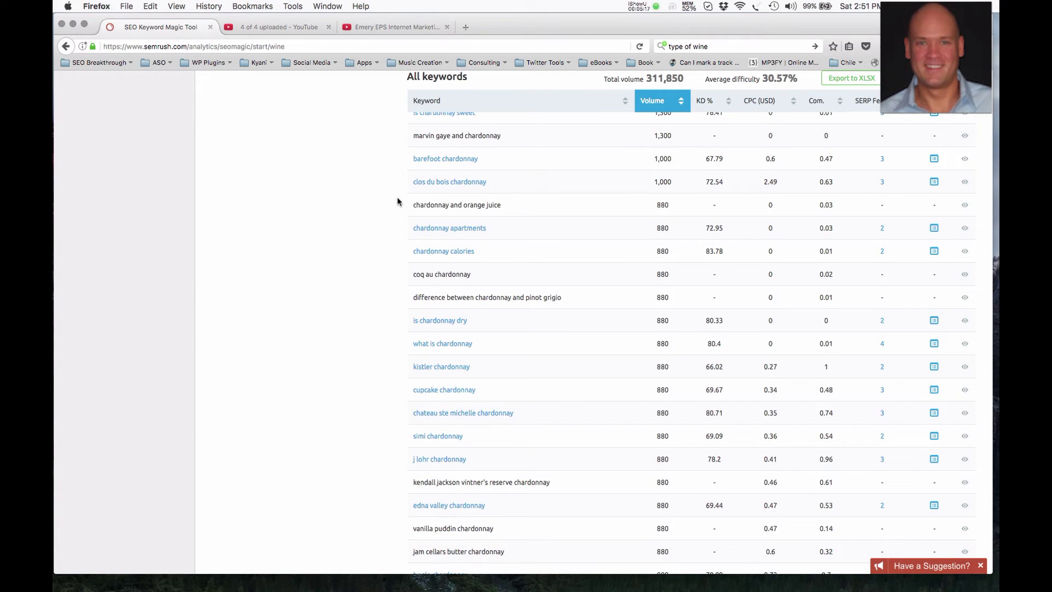
{"action": "scroll", "coordinate": [398, 202], "scroll_direction": "up", "scroll_amount": 2}
{"action": "scroll", "coordinate": [398, 201], "scroll_direction": "up", "scroll_amount": 5}
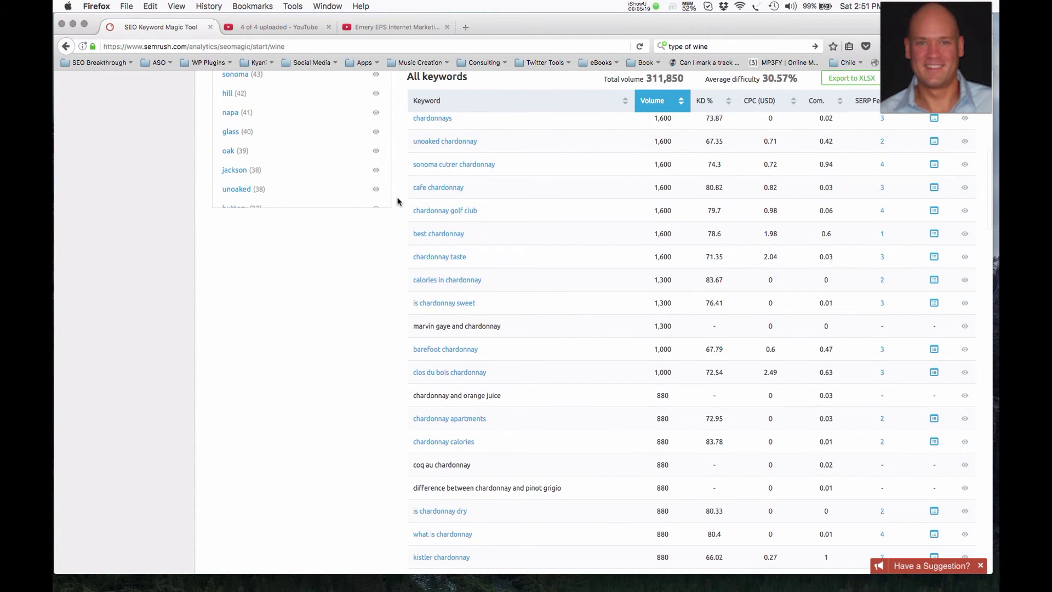
{"action": "scroll", "coordinate": [398, 202], "scroll_direction": "up", "scroll_amount": 6}
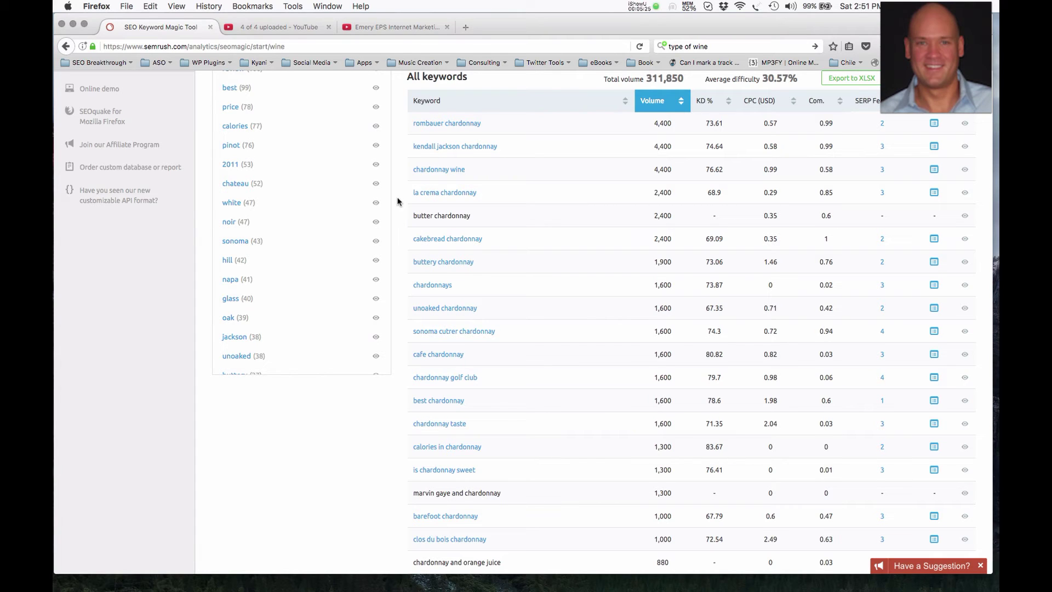
{"action": "scroll", "coordinate": [398, 202], "scroll_direction": "up", "scroll_amount": 6}
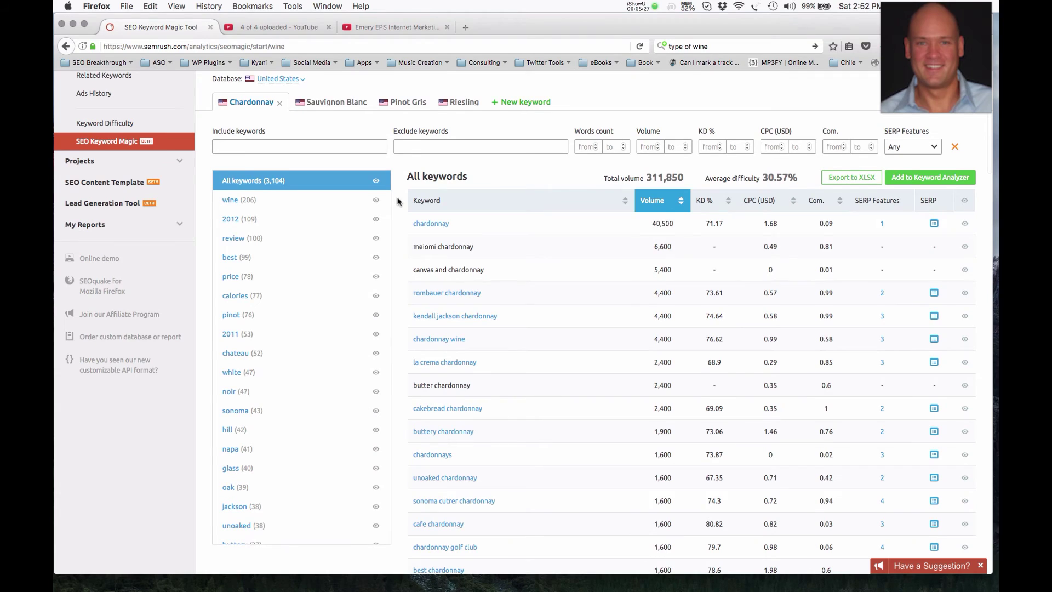